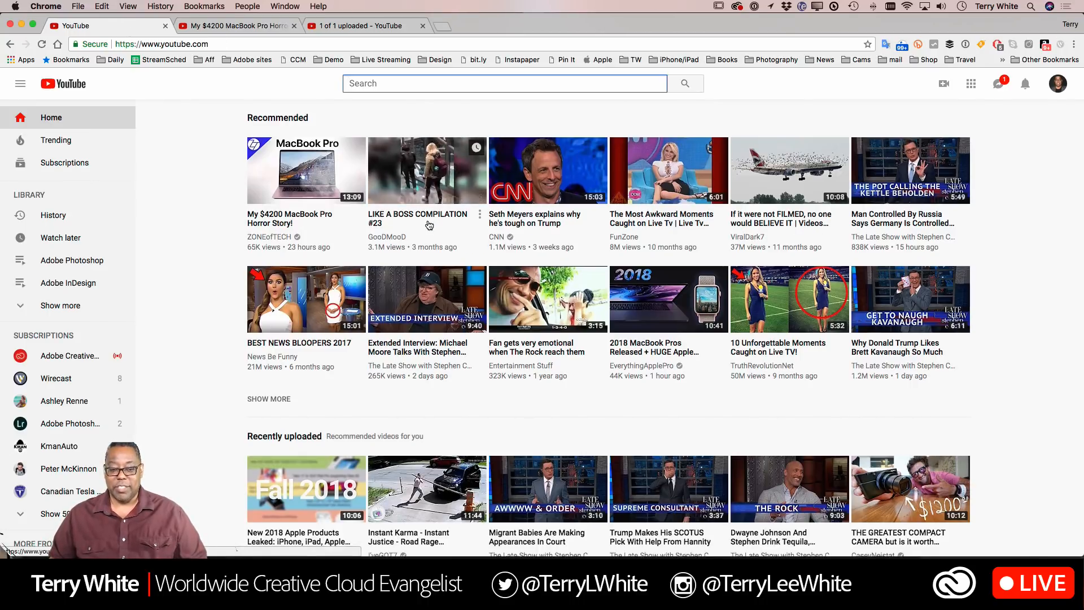
- Browse the YouTube home page's recommended and recently uploaded videos to examine their thumbnails
scroll(429, 225, down, 5)
scroll(428, 225, down, 5)
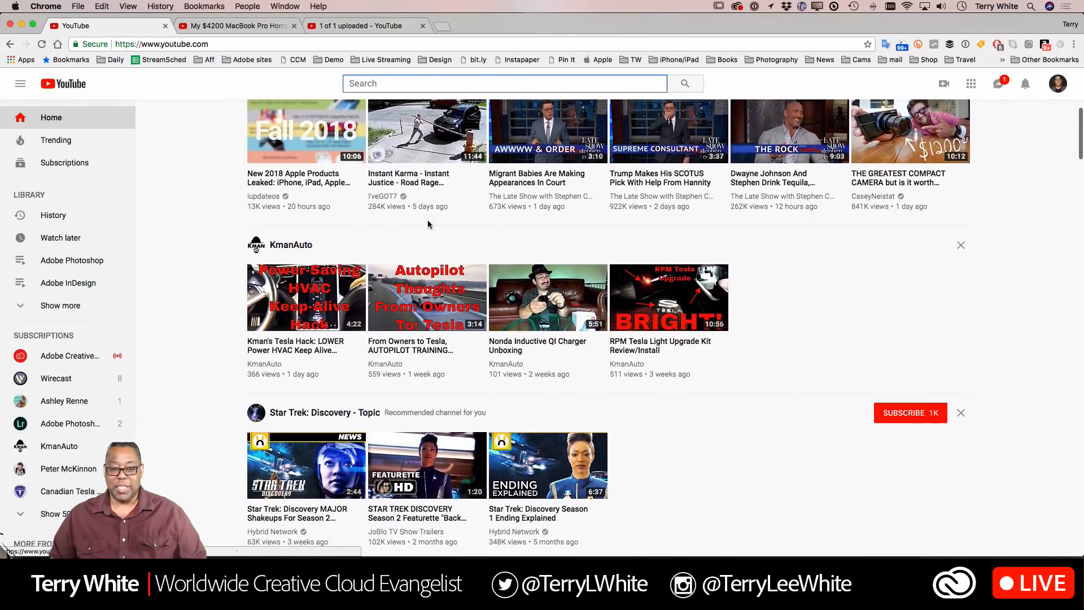
scroll(429, 232, down, 7)
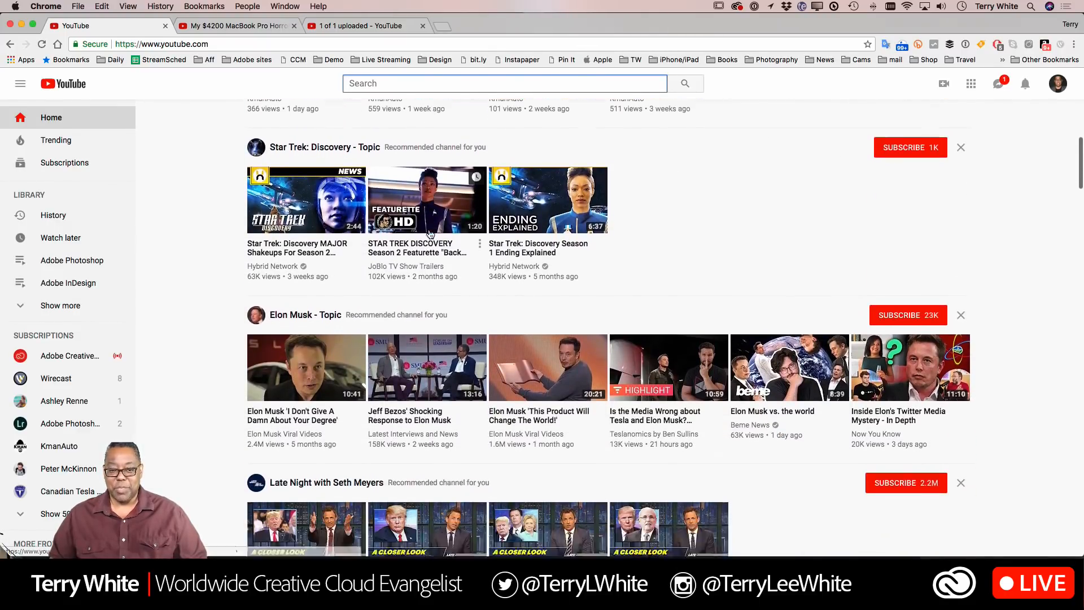
scroll(429, 235, down, 5)
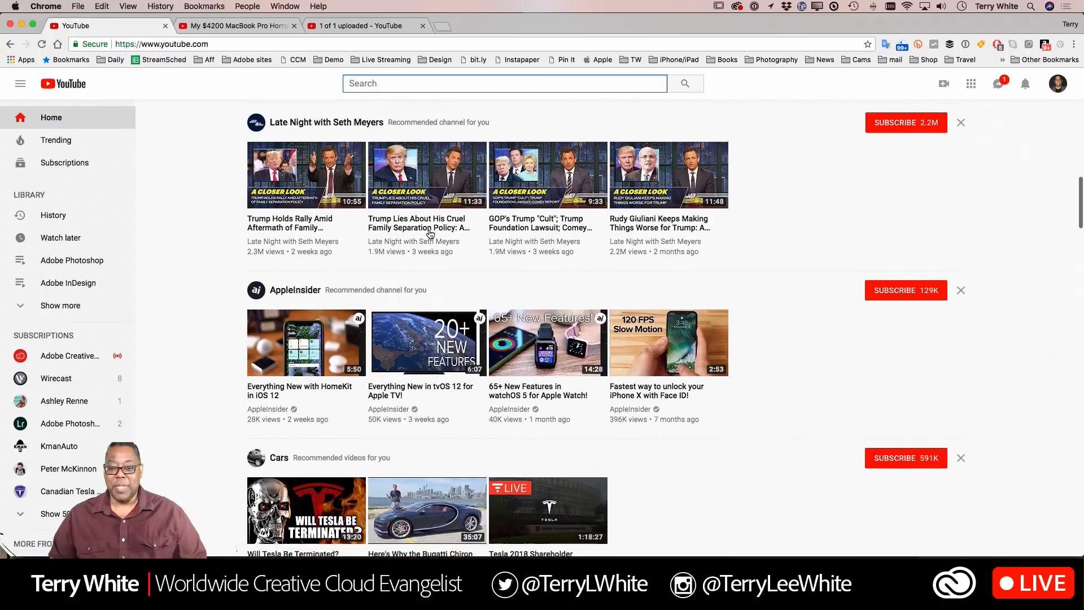
scroll(429, 232, up, 3)
scroll(429, 233, up, 15)
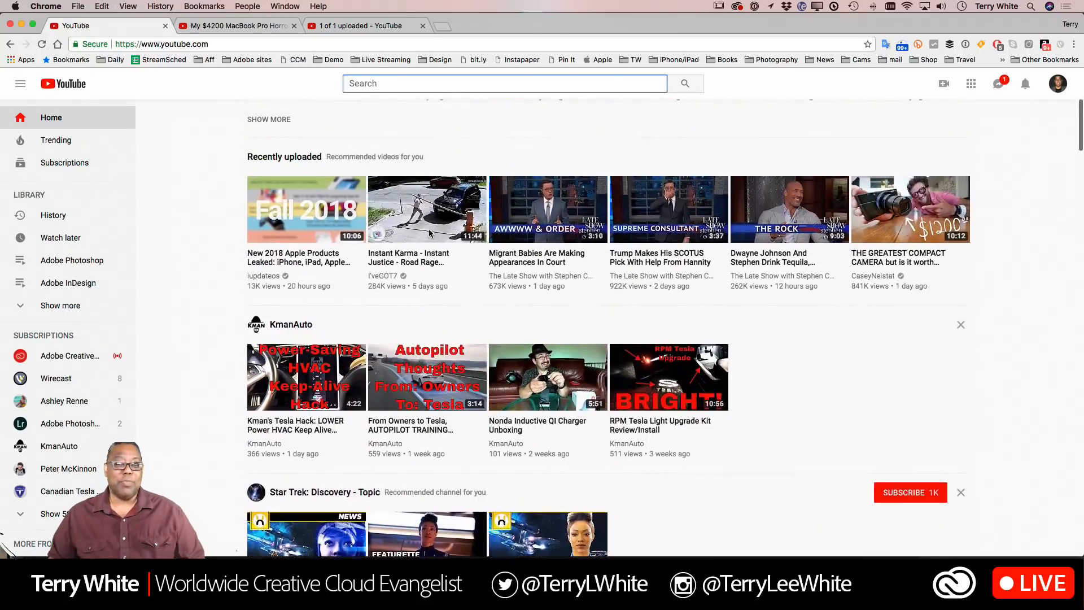
scroll(428, 233, up, 3)
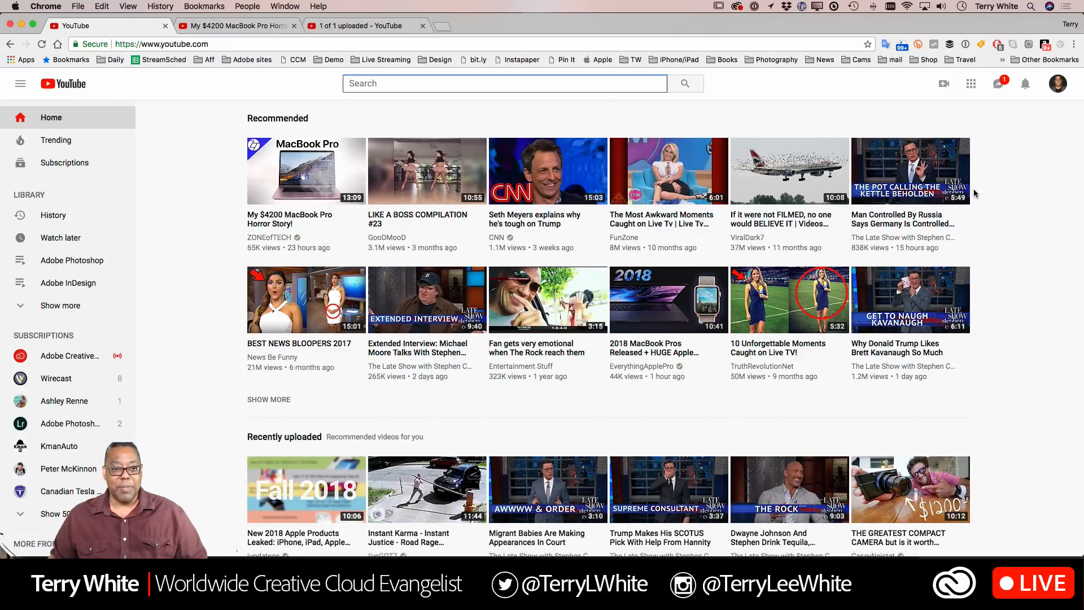
- View the open MacBook Pro video page, and inspect the custom thumbnail option on the upload page of the branding video
click(232, 28)
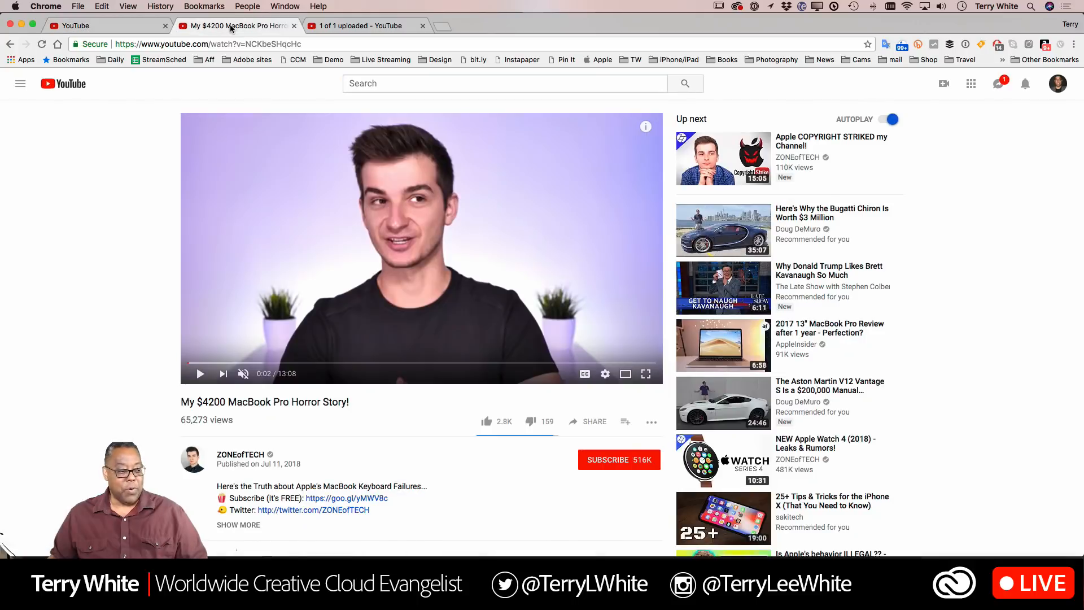
click(338, 26)
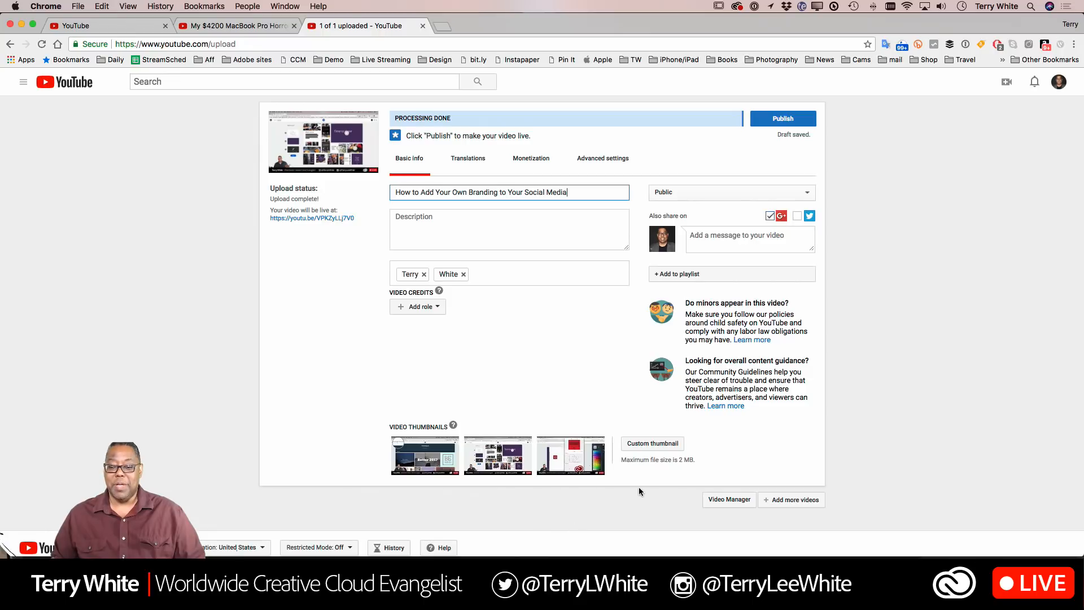
click(644, 445)
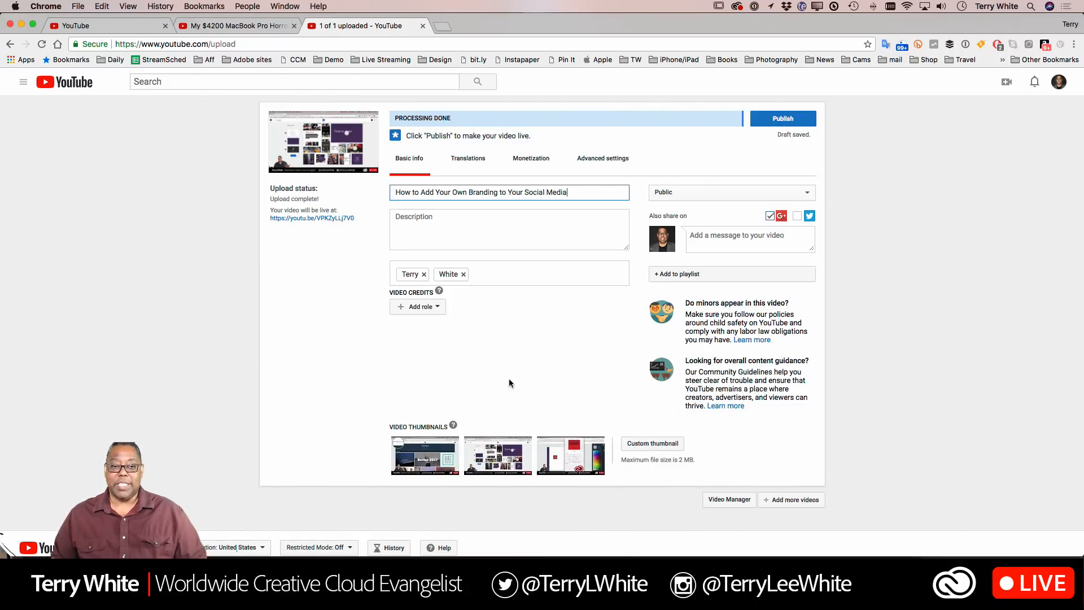
- Return to the MacBook Pro video page and examine the thumbnails of the suggested videos in the Up next list
click(255, 25)
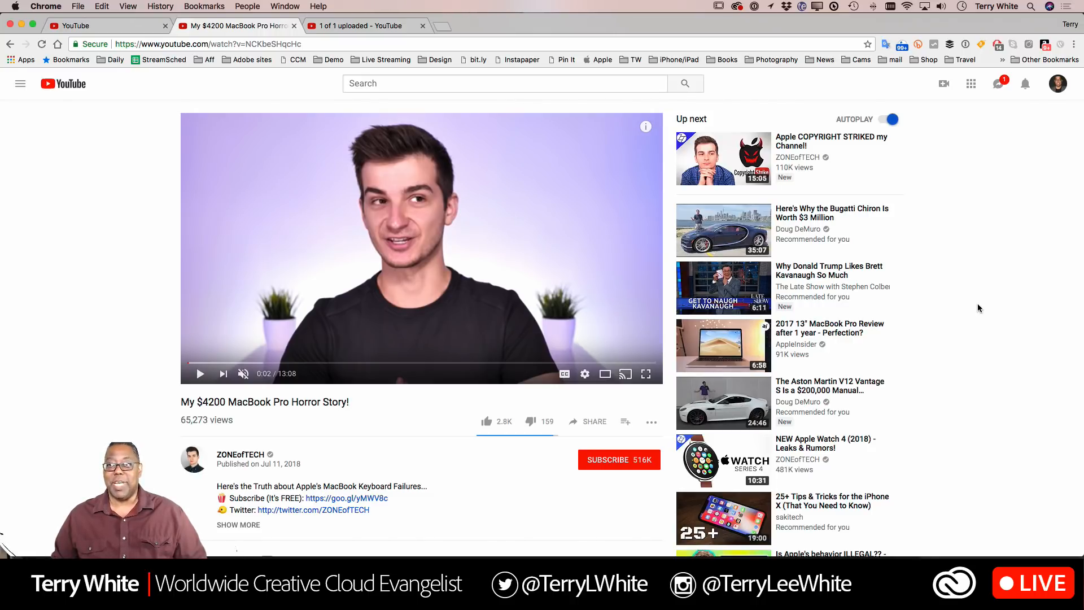
scroll(978, 304, down, 3)
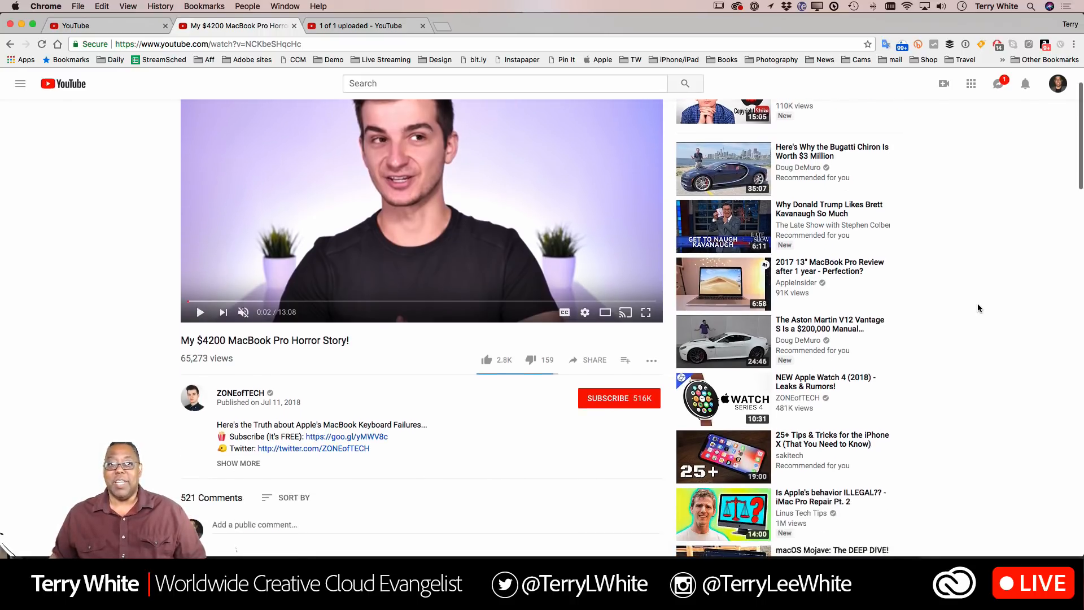
scroll(942, 276, up, 3)
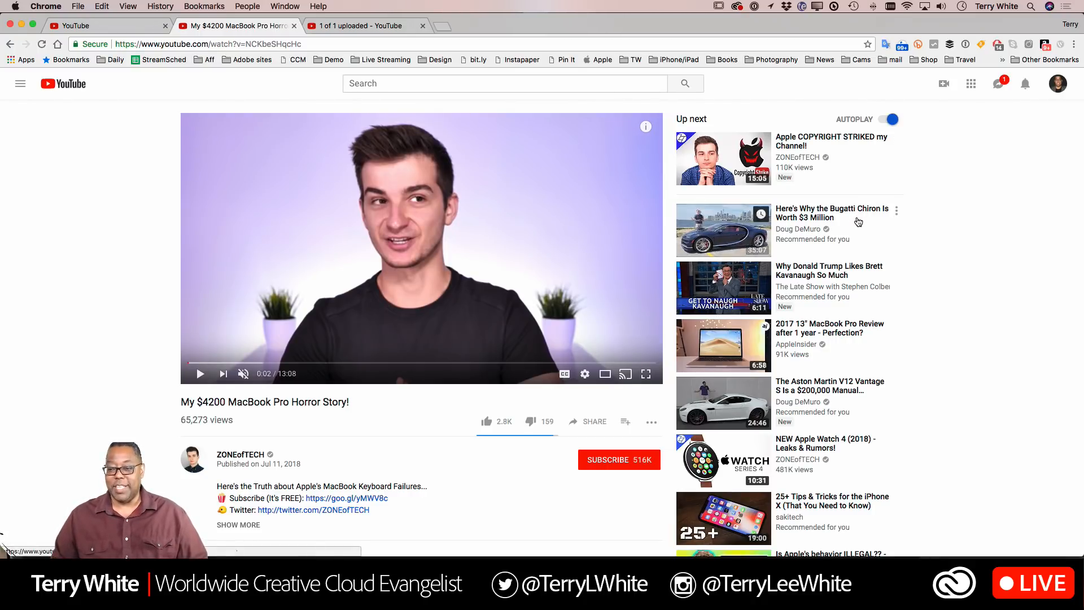
scroll(884, 234, down, 3)
scroll(885, 235, down, 5)
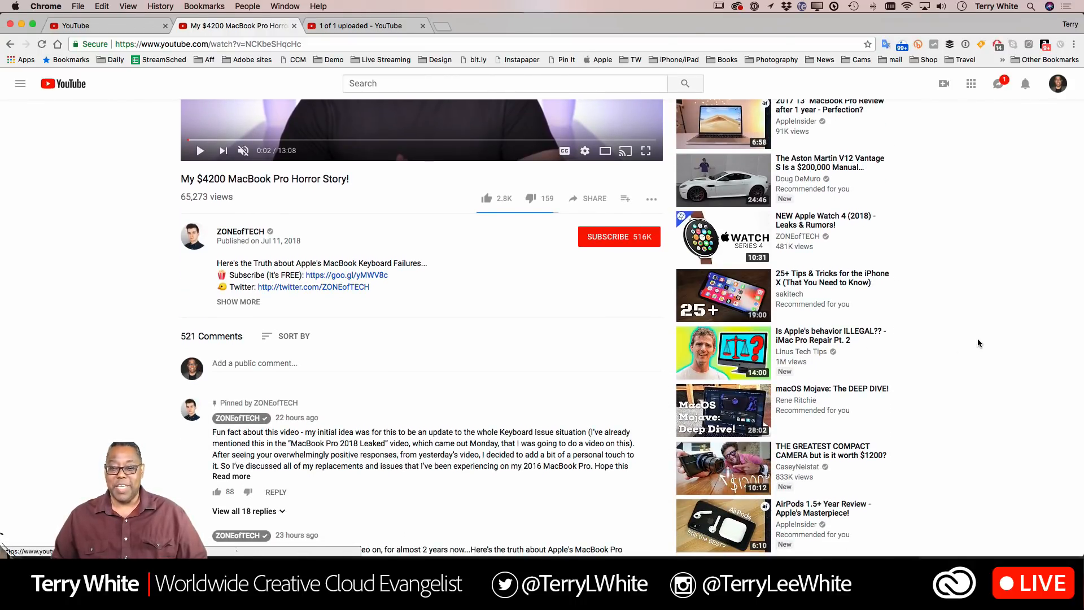
scroll(980, 342, down, 5)
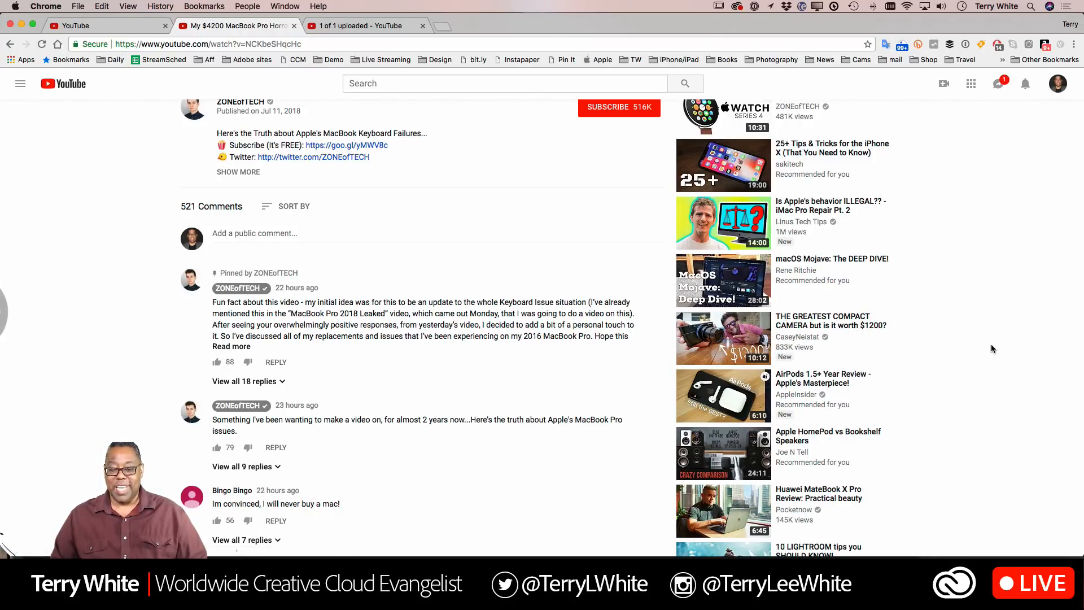
scroll(923, 344, down, 2)
scroll(922, 343, down, 7)
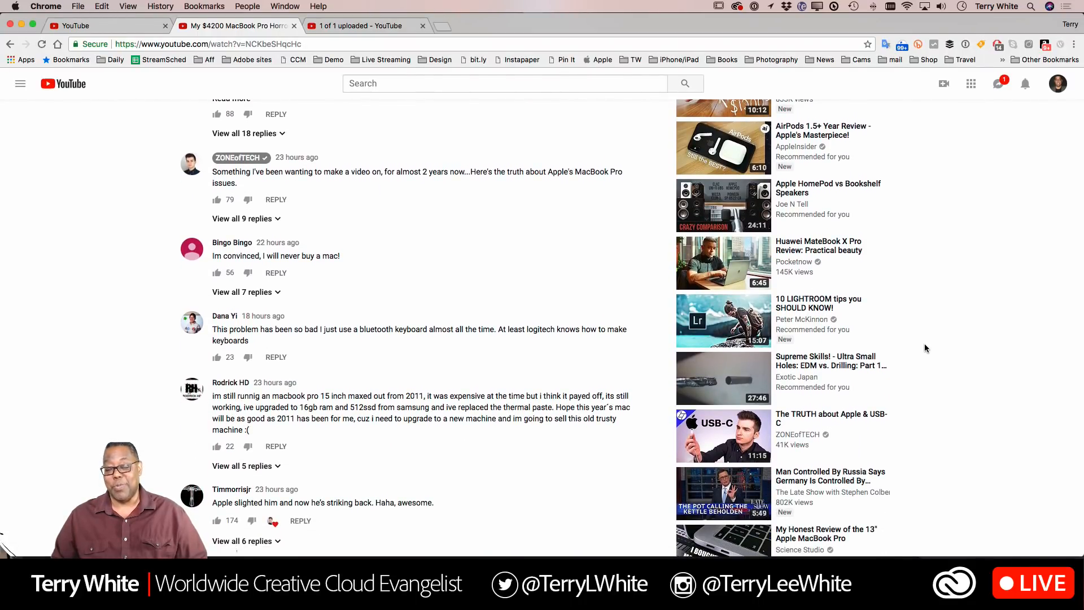
scroll(972, 358, down, 1)
scroll(970, 357, down, 5)
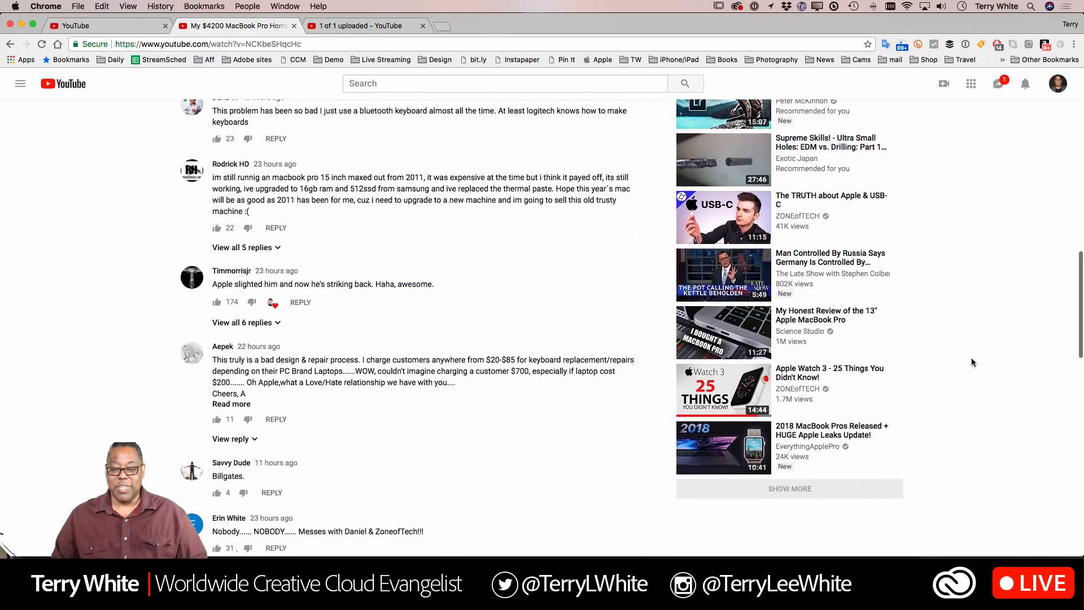
- Return to the YouTube home page and compare the images and text on the Recommended section's thumbnails
click(91, 25)
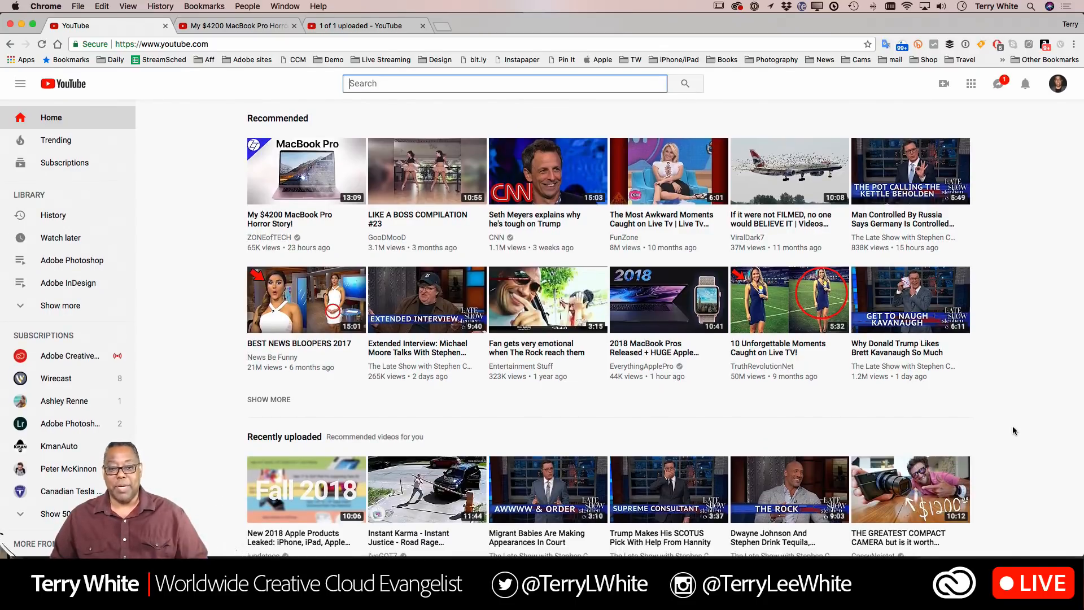
mouse_move(340, 245)
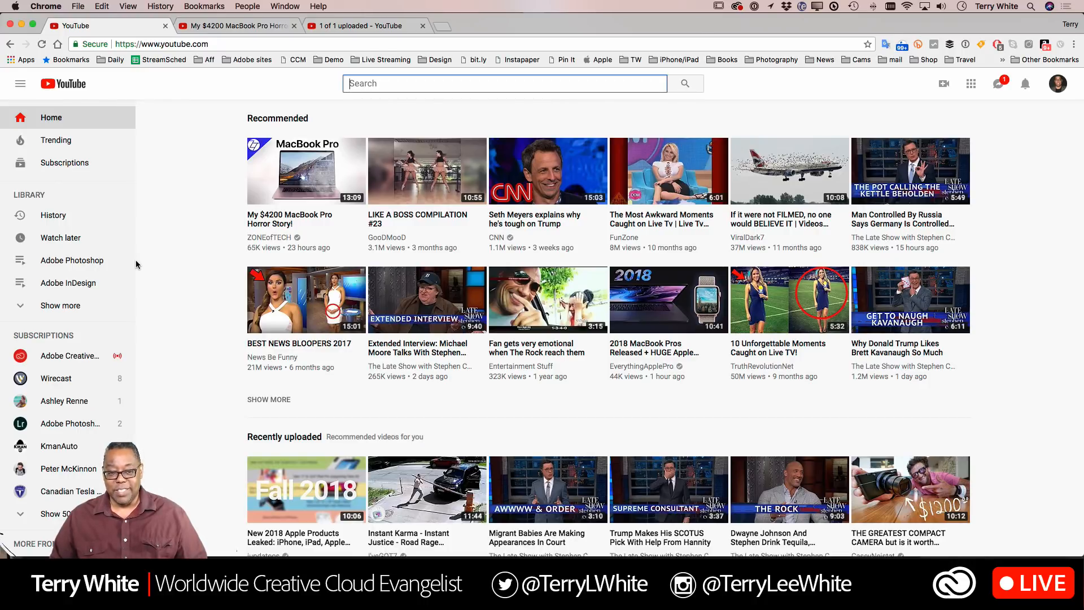
mouse_move(272, 227)
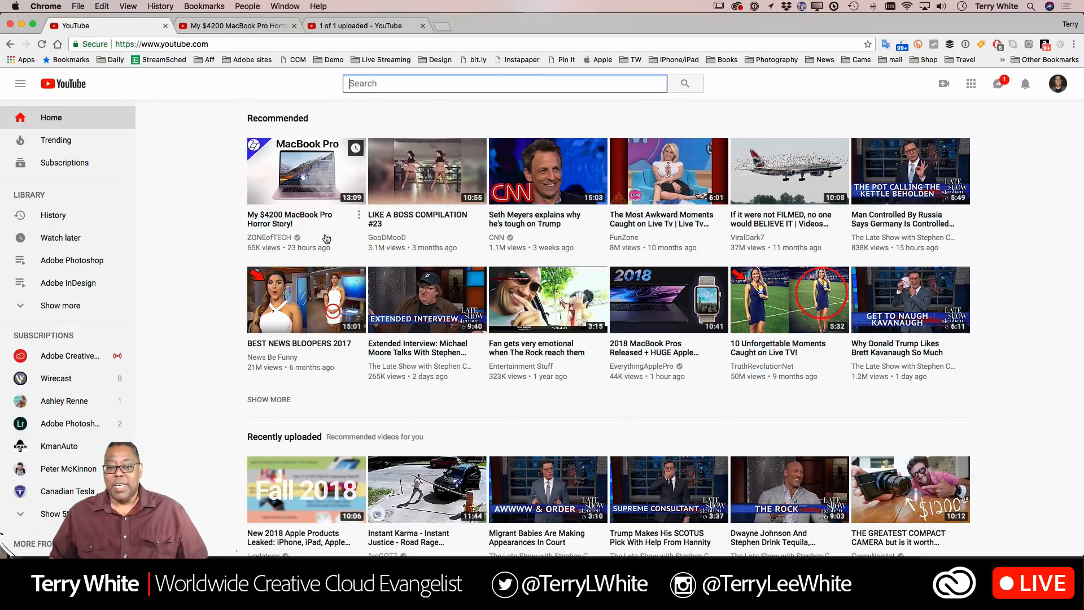
mouse_move(759, 210)
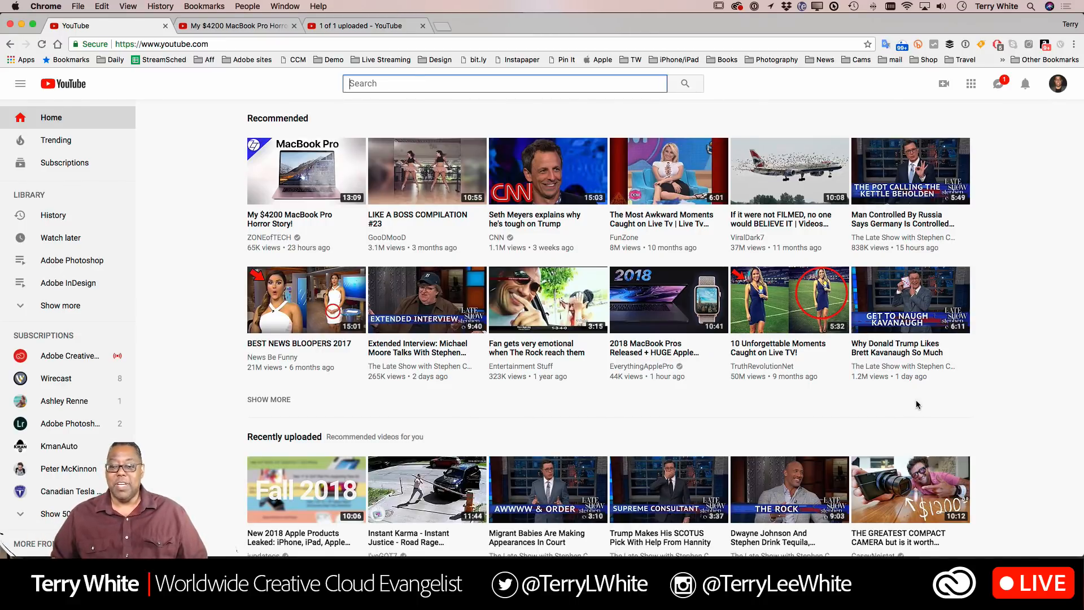
mouse_move(906, 291)
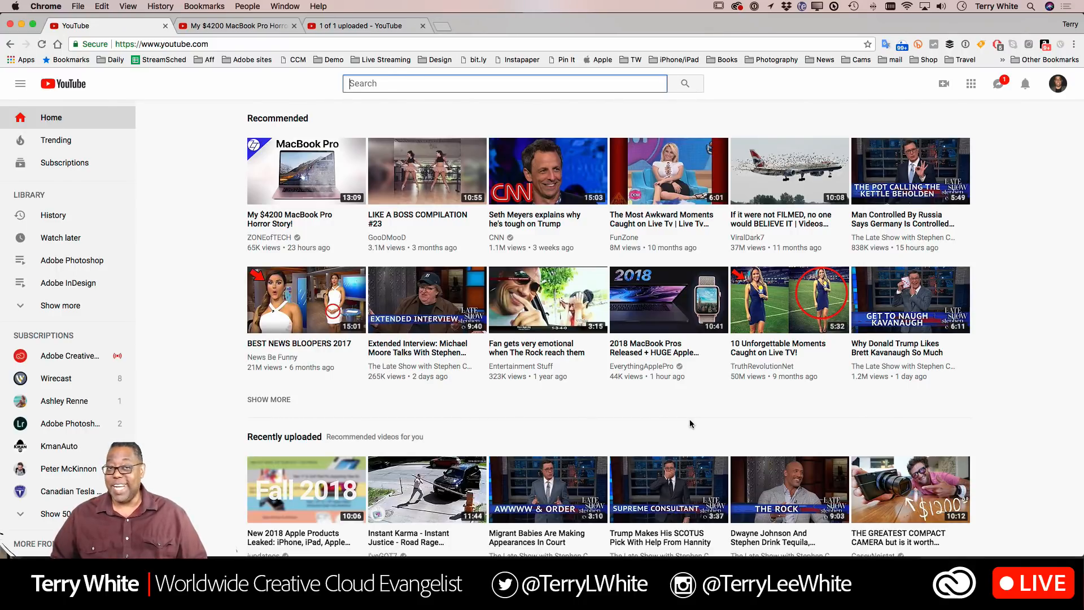
scroll(690, 423, down, 1)
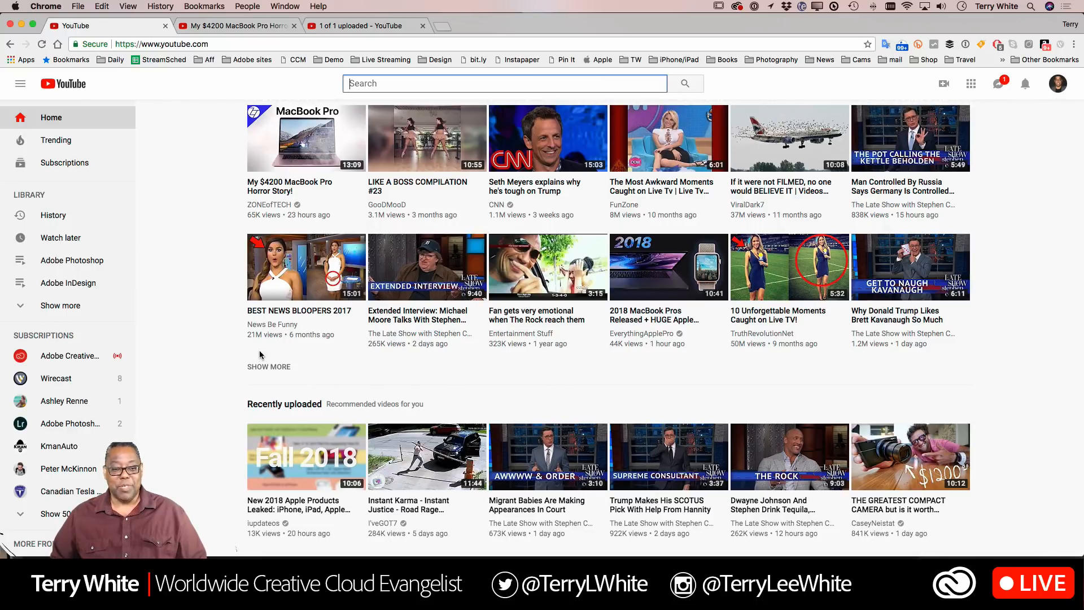
mouse_move(257, 266)
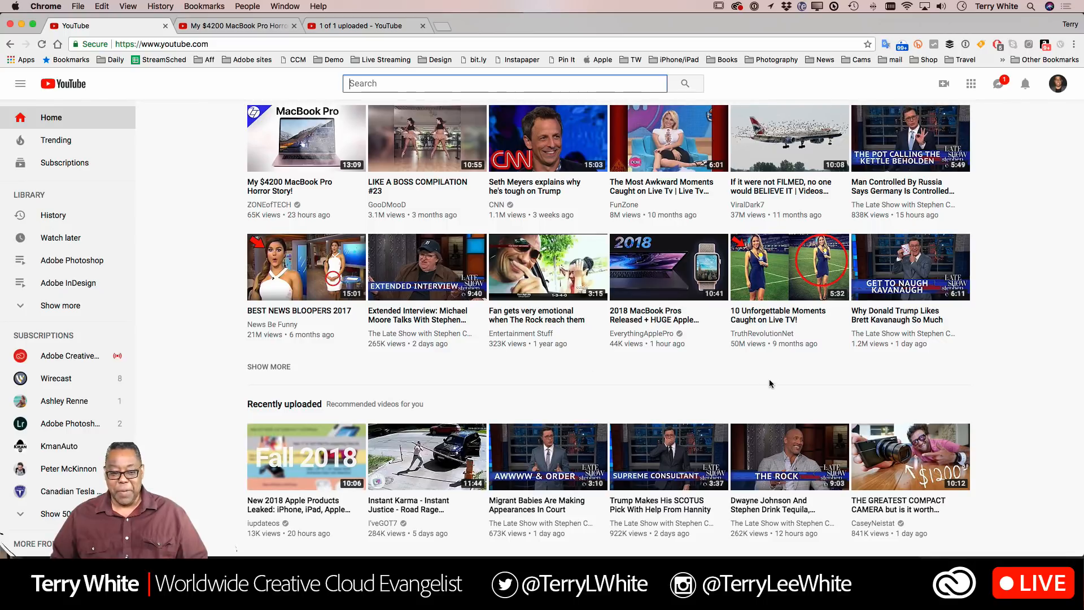
- Examine the thumbnail designs of the channels and topics further down the home page, from Recently uploaded to The Late Show
scroll(956, 395, down, 5)
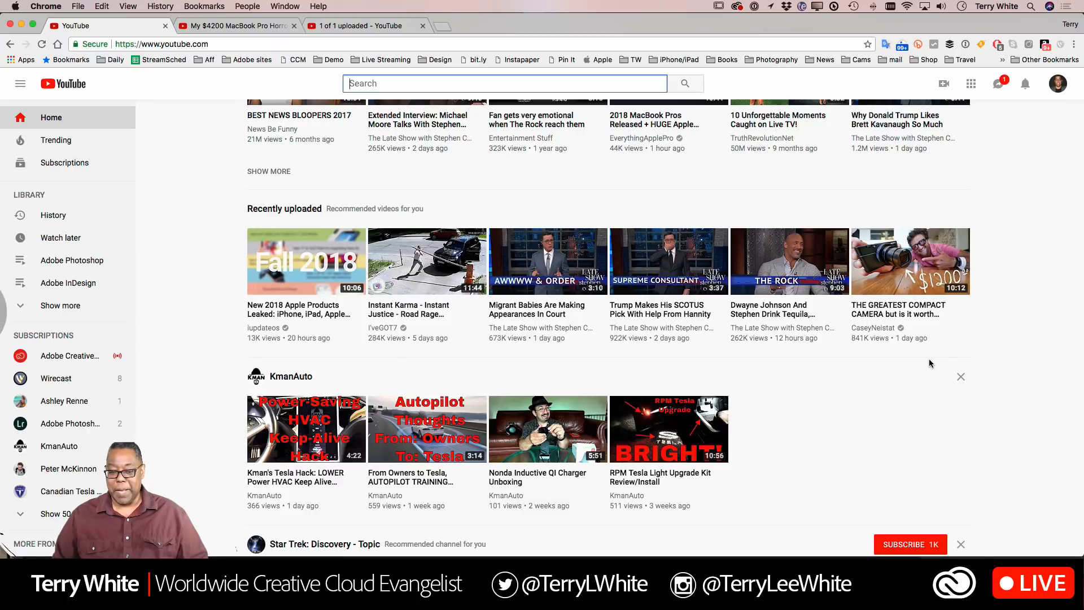
scroll(807, 424, down, 3)
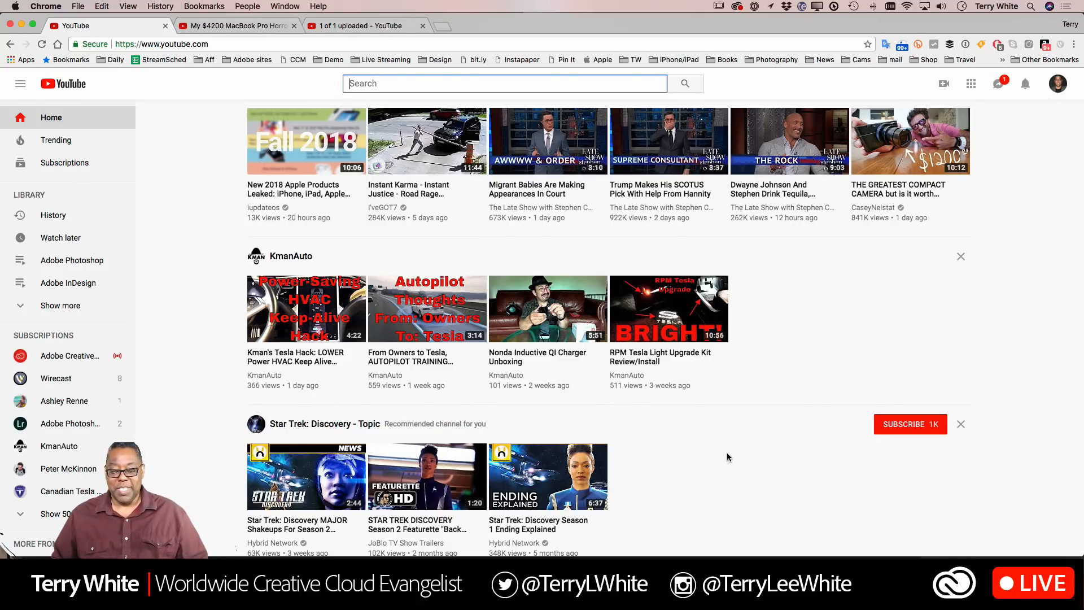
scroll(737, 450, down, 6)
scroll(727, 458, down, 1)
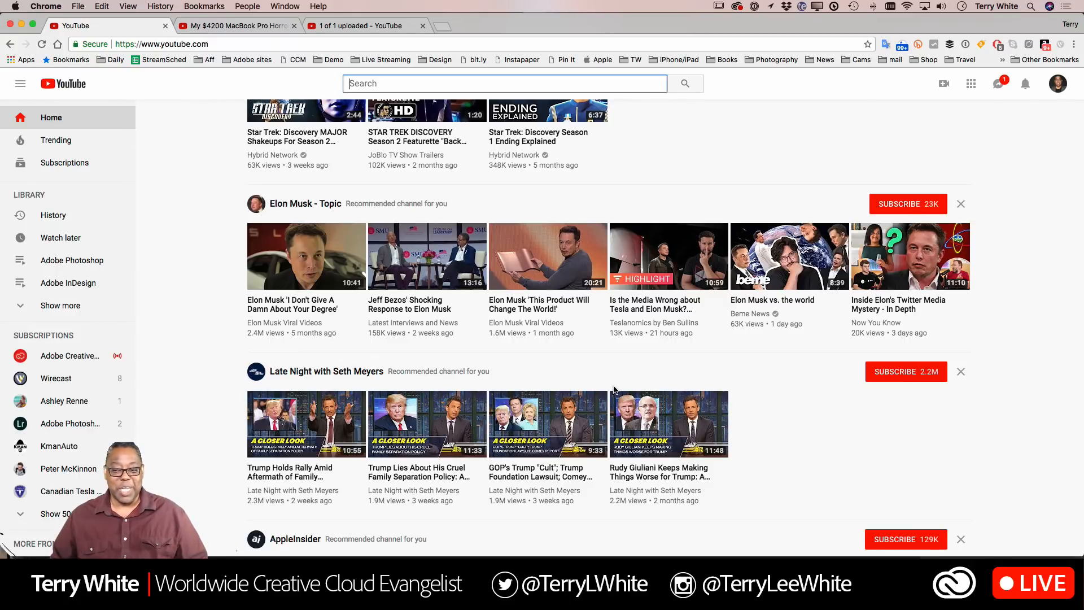
scroll(785, 426, down, 3)
scroll(785, 426, down, 5)
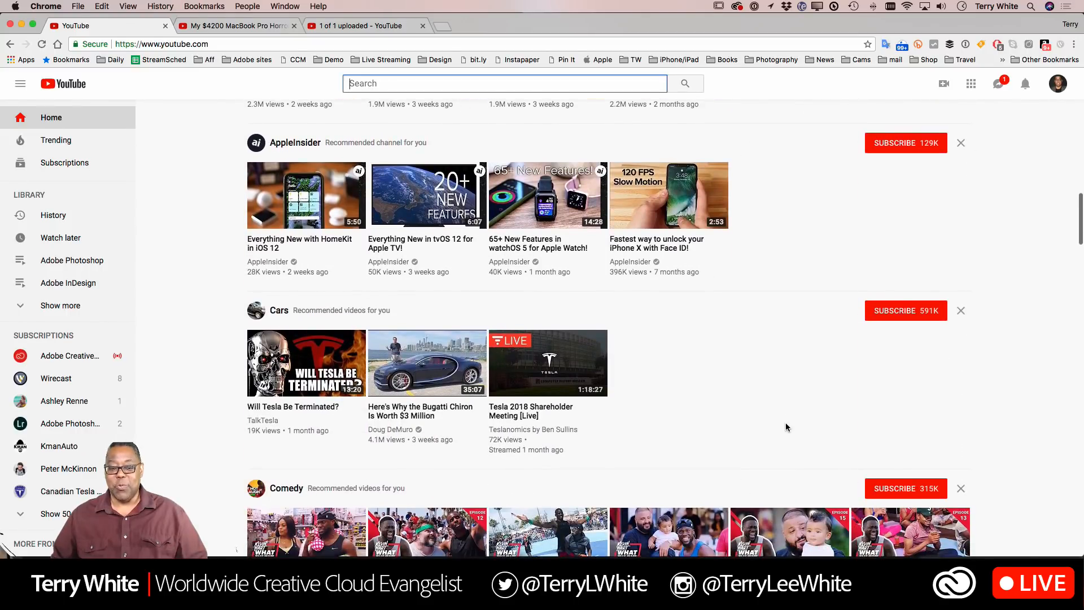
scroll(785, 425, down, 1)
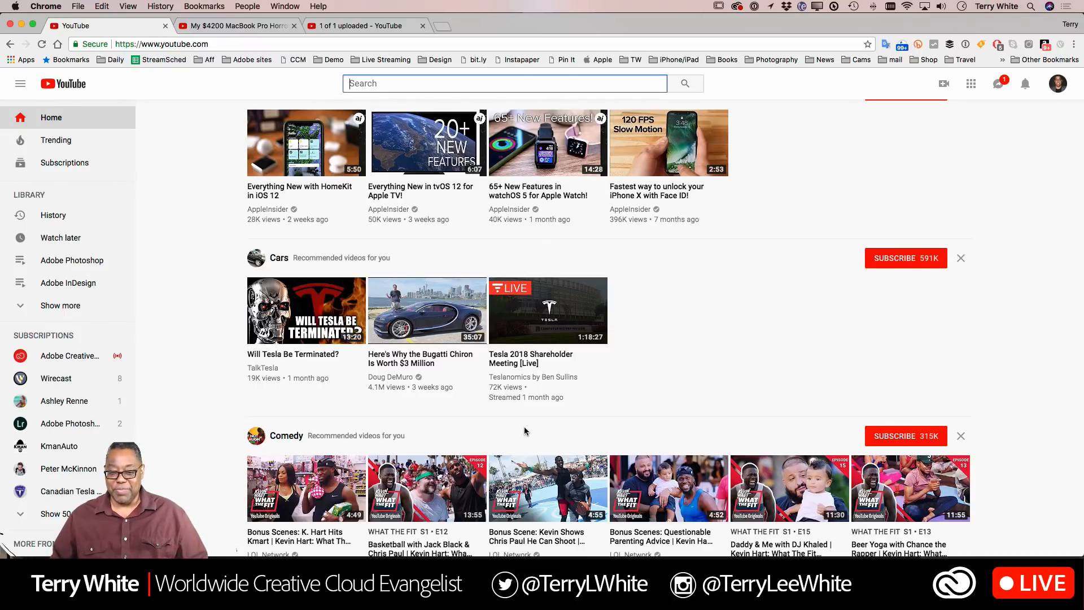
scroll(685, 392, down, 7)
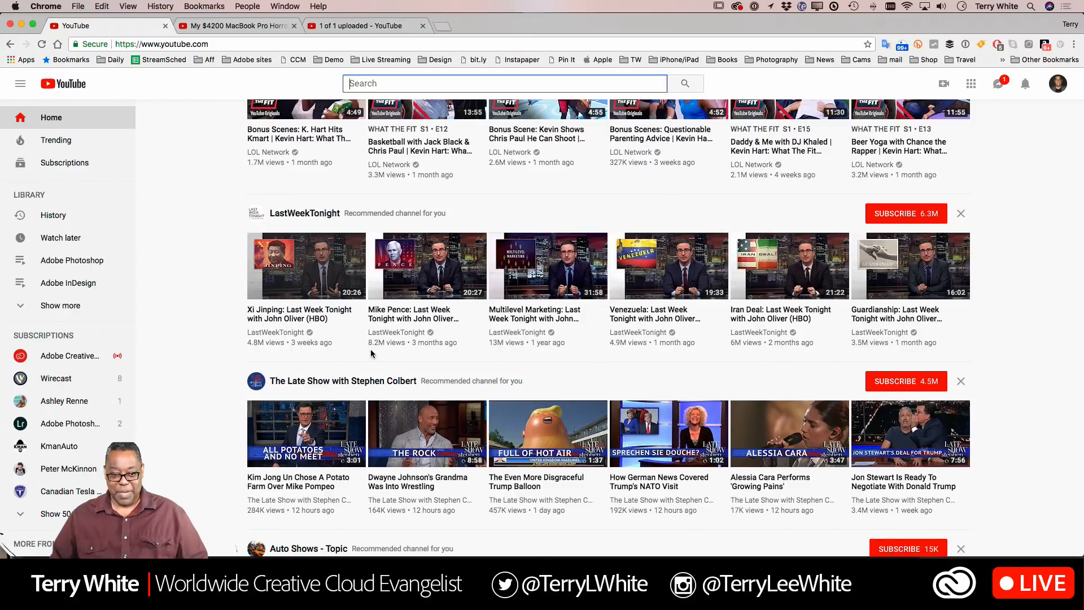
scroll(239, 319, up, 1)
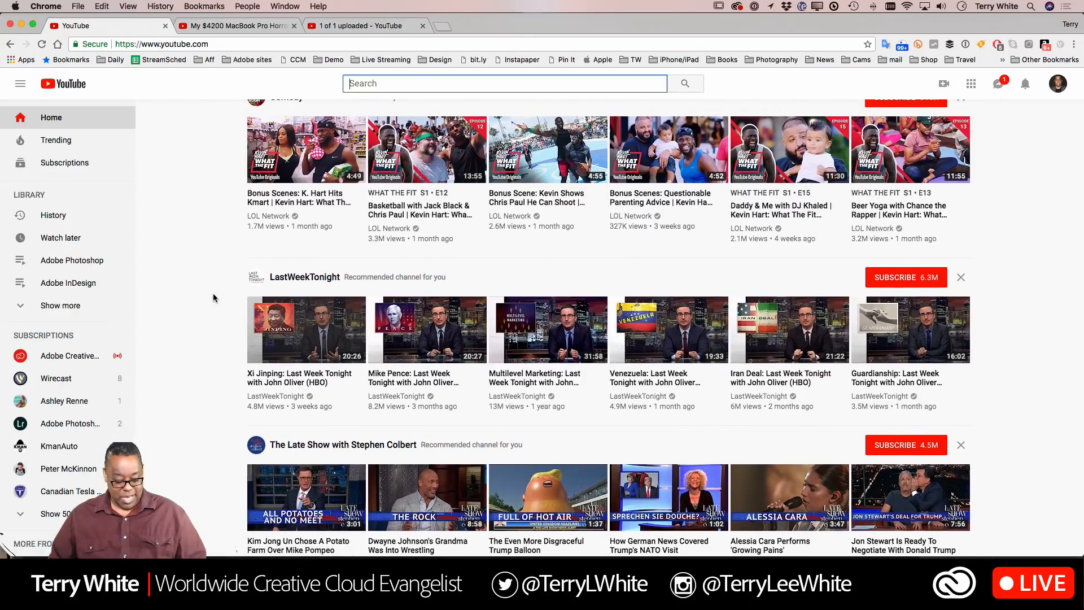
- Switch to Photoshop, bring up the TextEdit note with the image upload requirements, and place its window over the empty workspace
key(super+Tab)
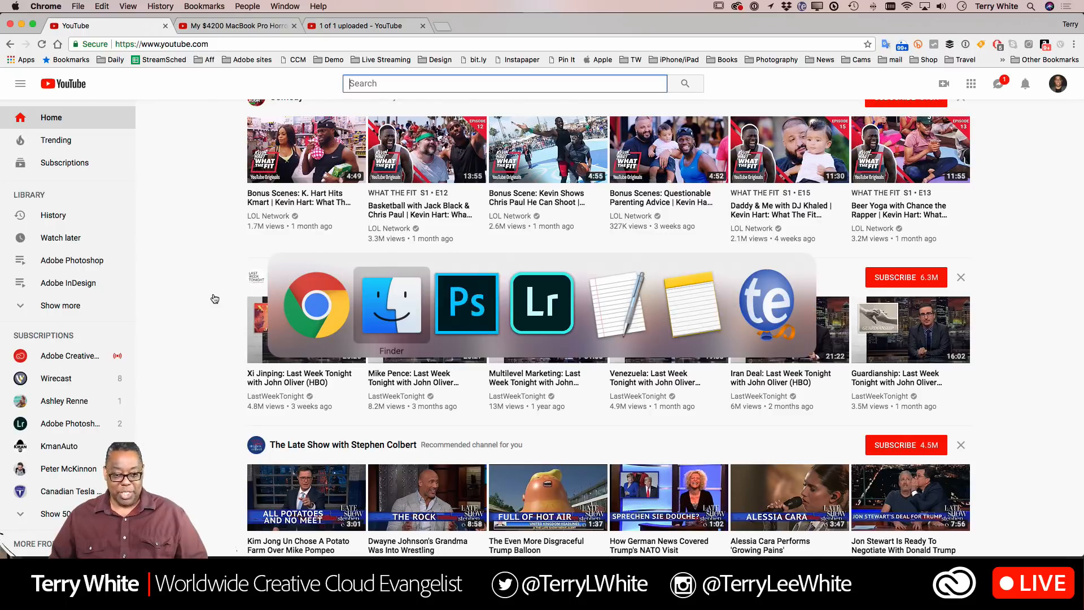
key(super+Tab)
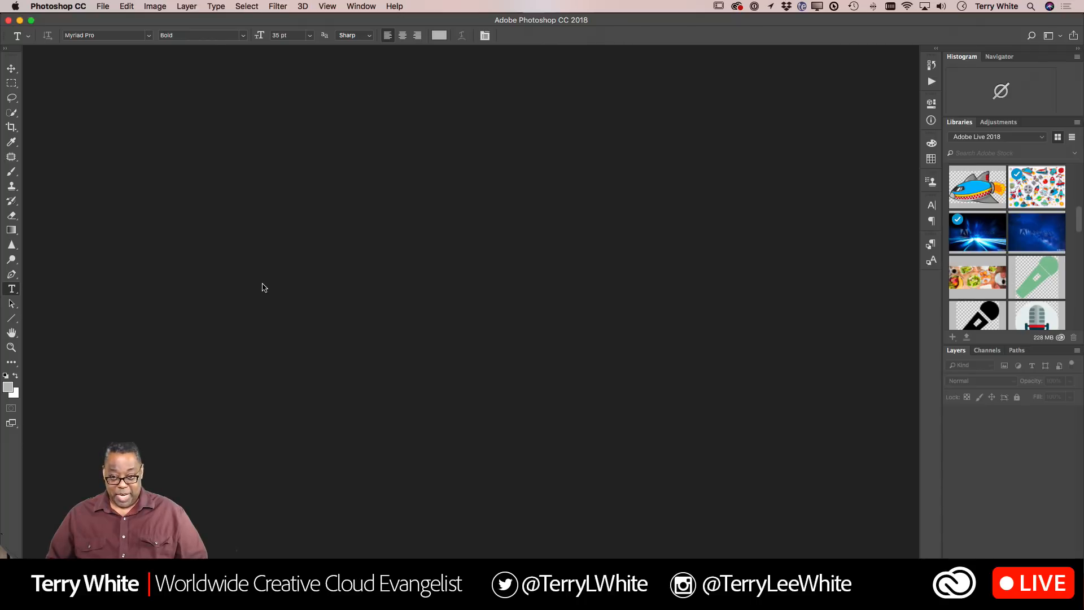
key(super+Tab)
key(super+Tab)
key(super+Tab)
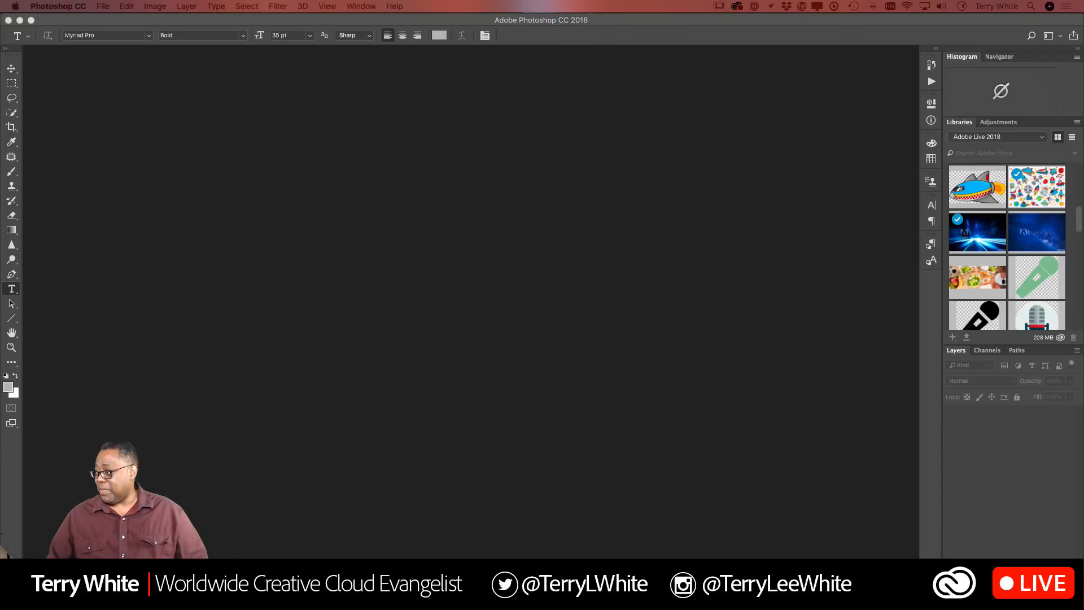
drag(1083, 226, 649, 56)
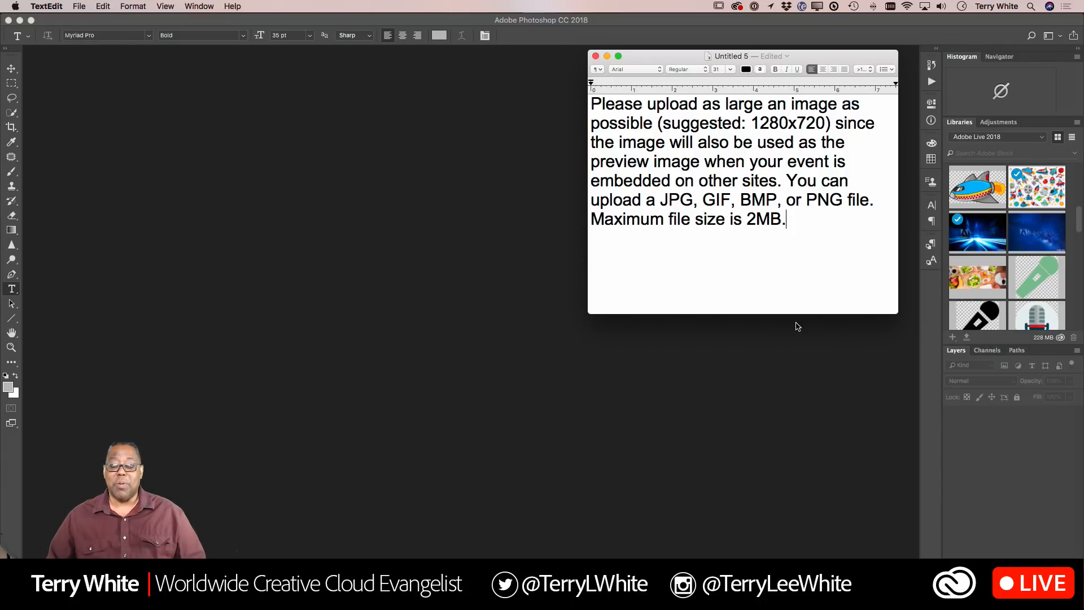
- Switch back to Chrome and check the custom thumbnail file size limit on the video upload page
key(super+Tab)
key(super+Tab)
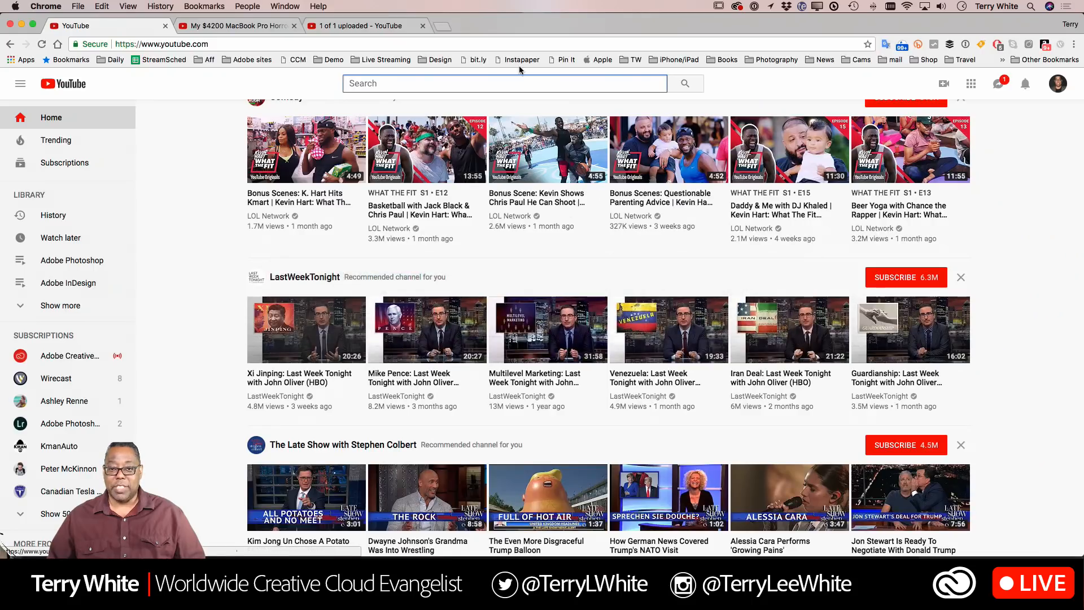
click(402, 28)
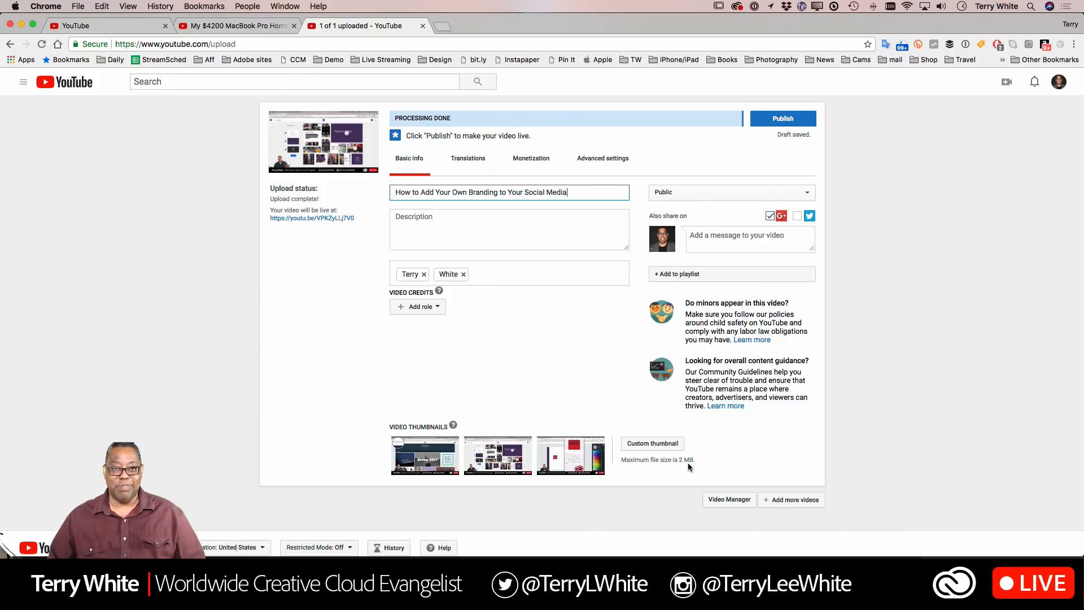
- Review the image upload requirements in the TextEdit note again, with Photoshop's empty workspace behind it
key(super+Tab)
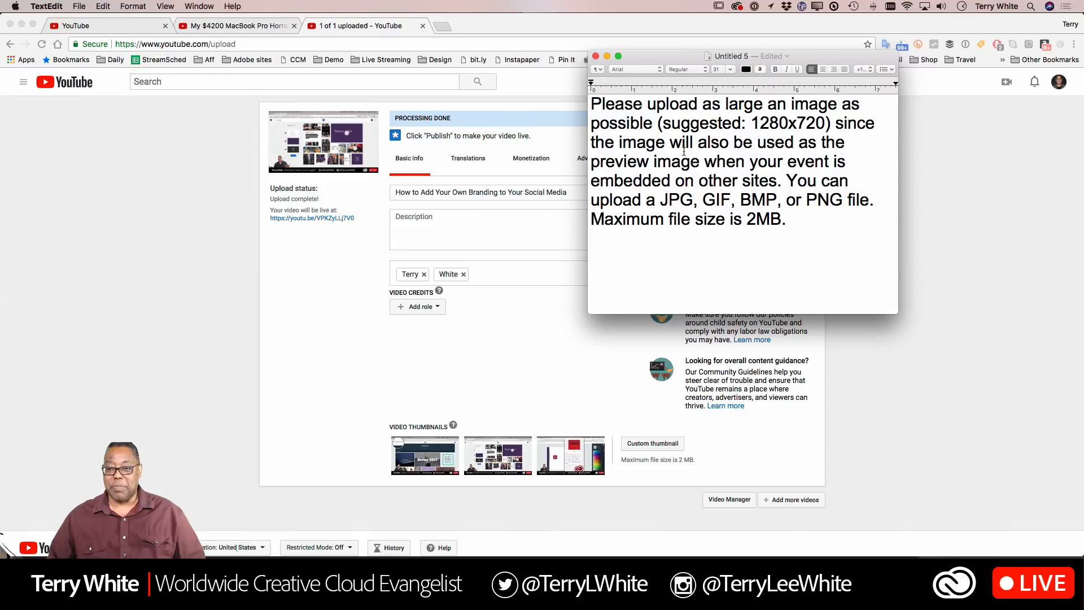
key(super+Tab)
key(super+Tab)
key(super+Tab)
key(super+Tab)
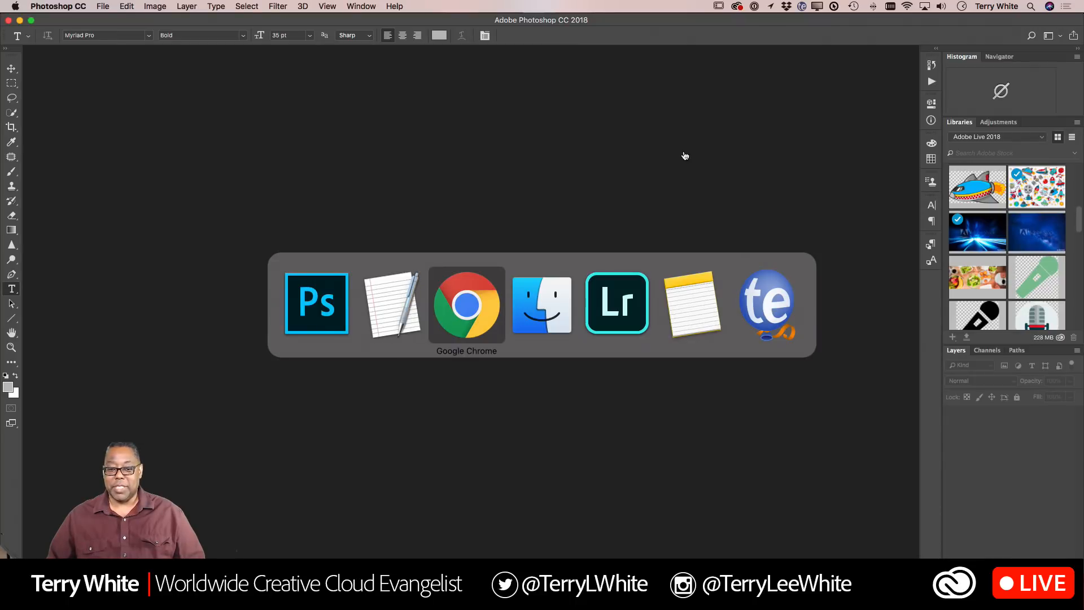
key(super+shift+Tab)
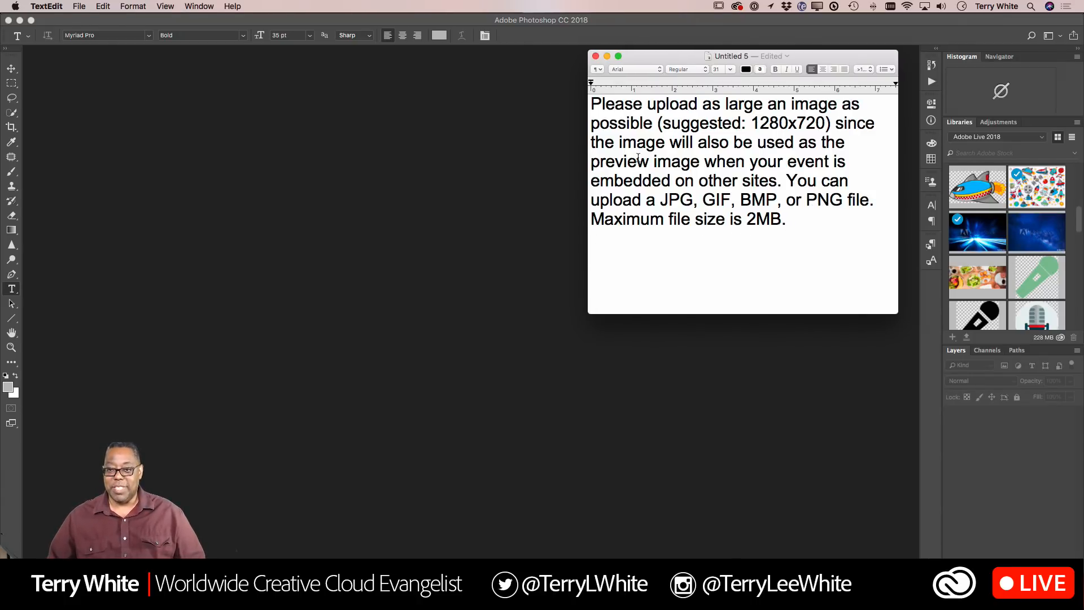
- Create a new Photoshop document from the HDV/HDTV 720p film and video preset, 1280 x 720 px at 72 ppi
click(469, 106)
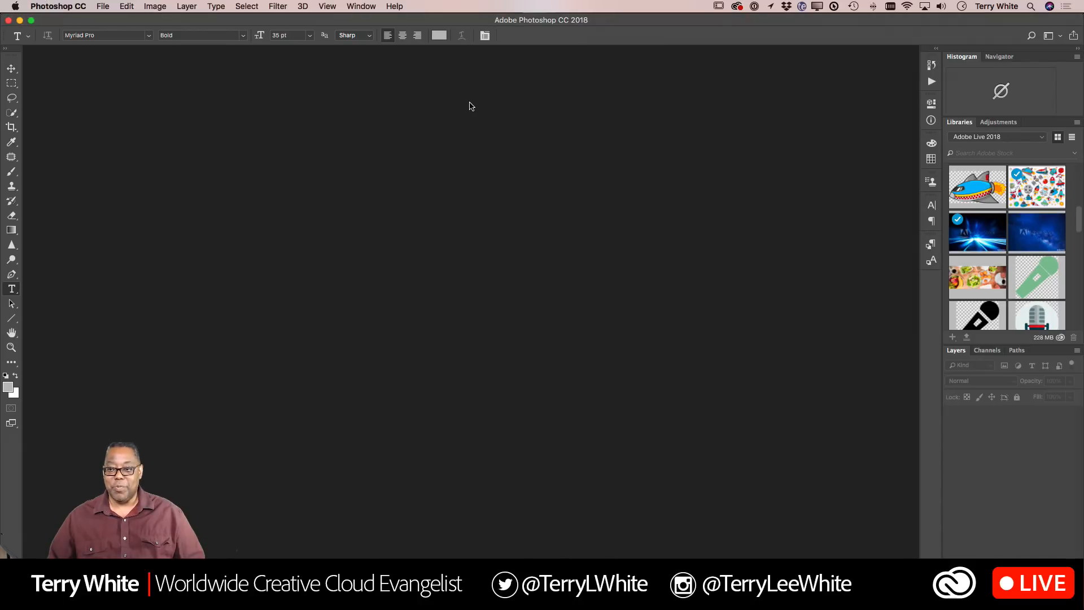
click(102, 6)
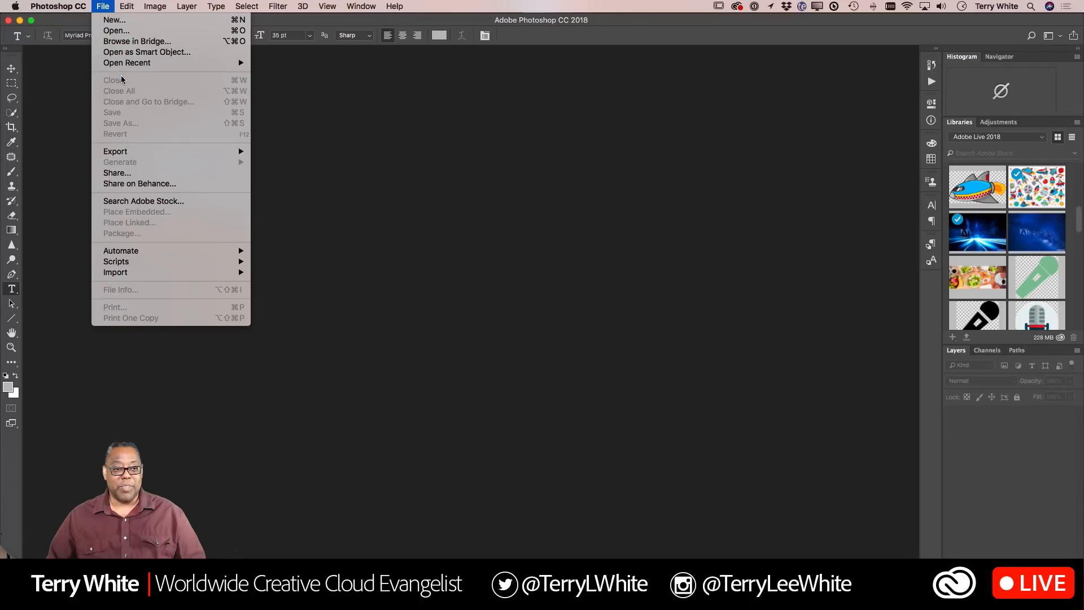
click(137, 22)
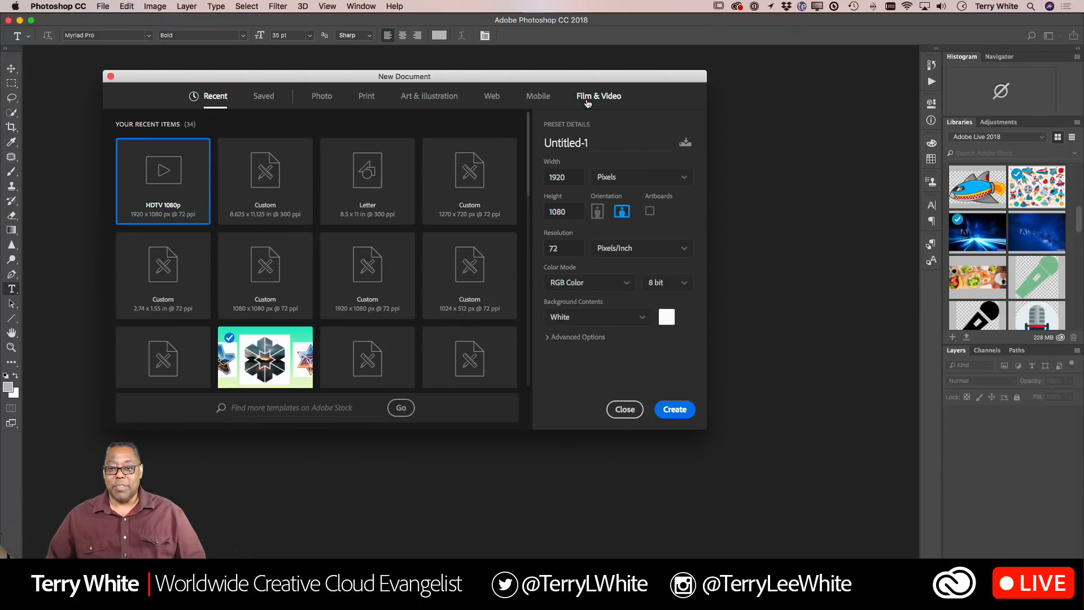
click(587, 100)
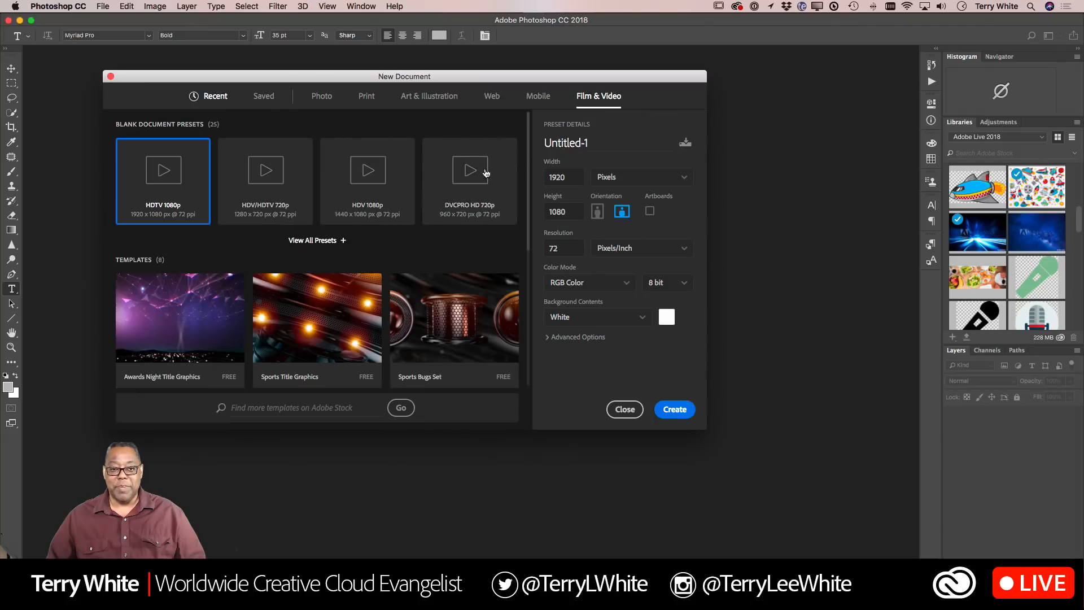
click(260, 220)
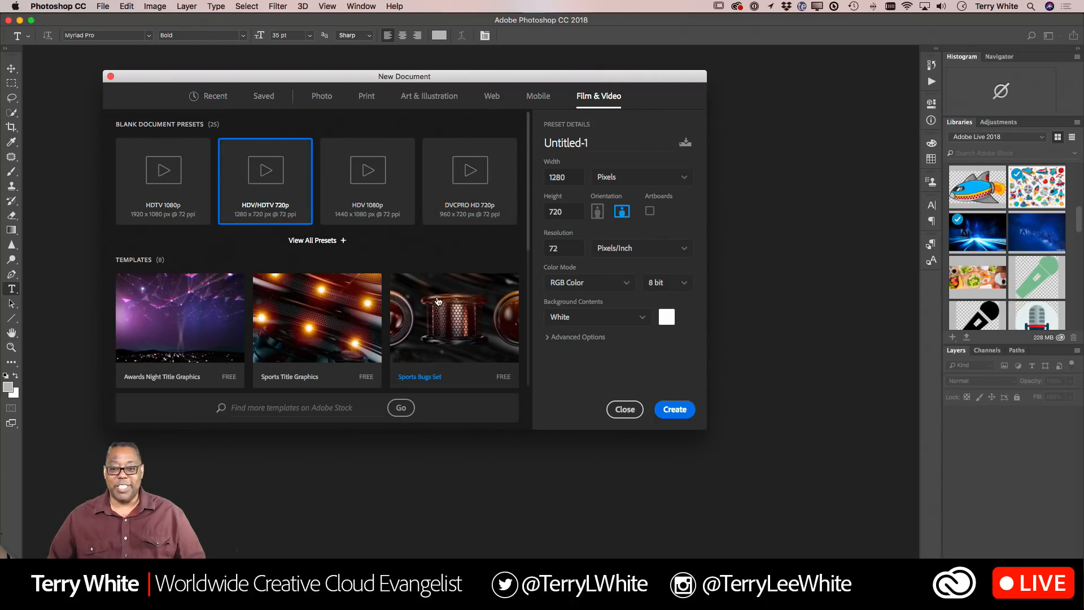
click(683, 411)
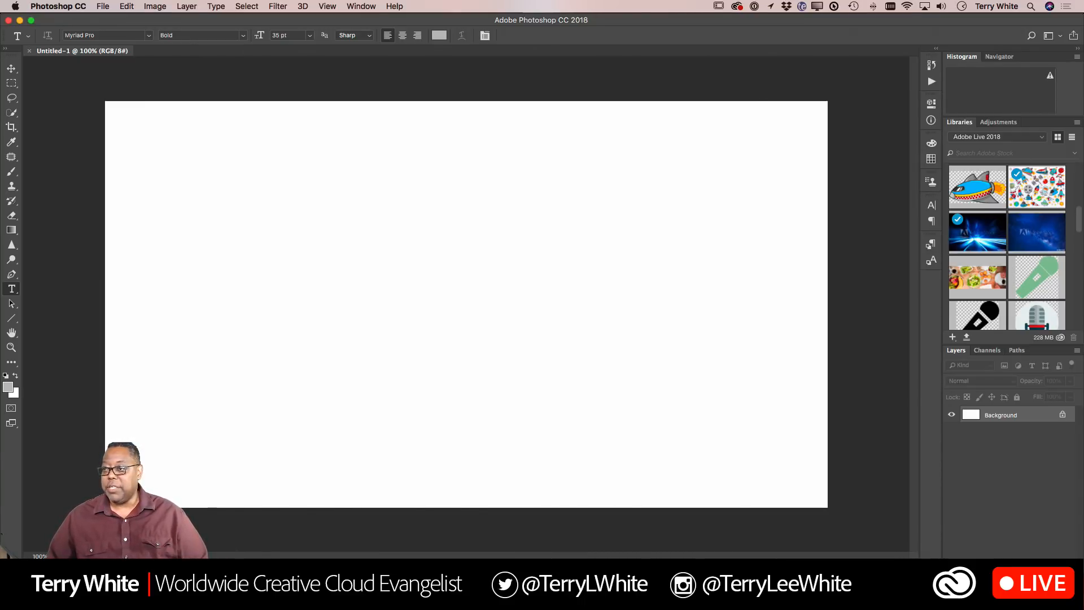
- Open the Iceland lighthouse photo from the Adobe Live Lightroom album and place it in the blank document so it covers the canvas
click(1030, 35)
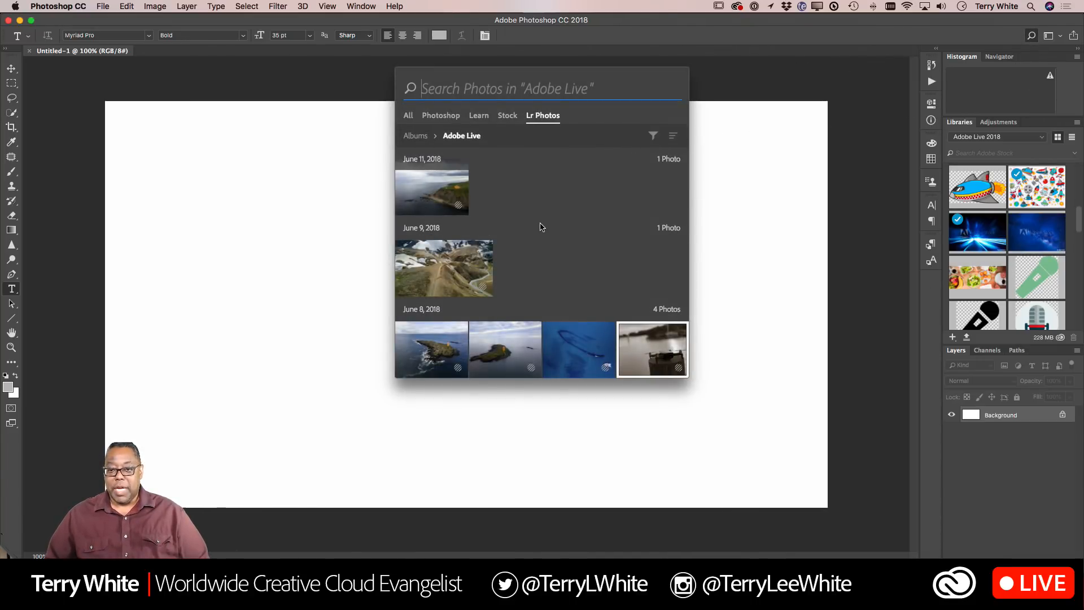
click(439, 351)
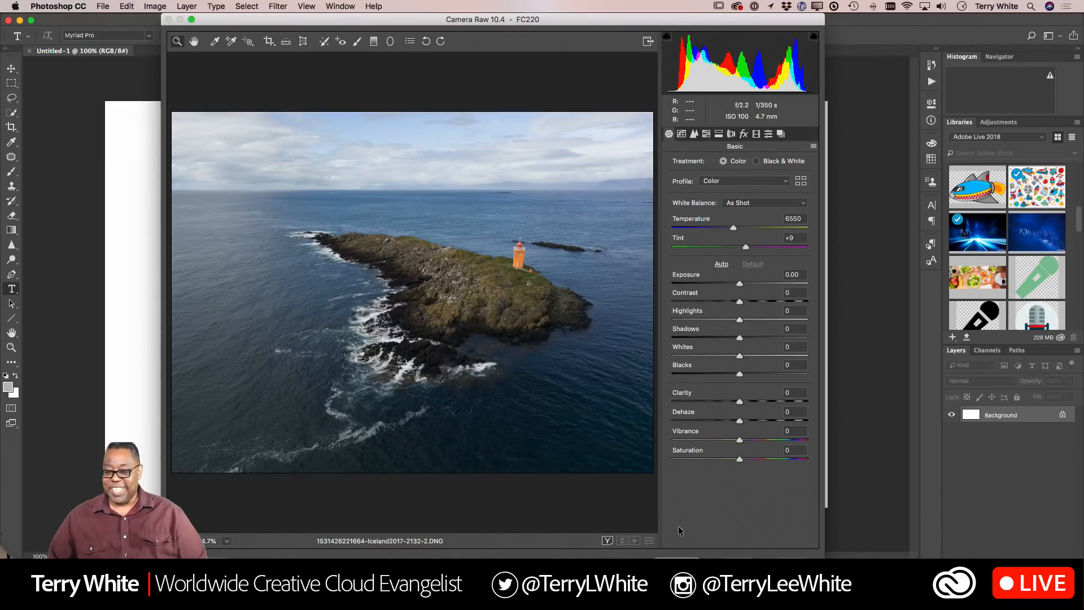
click(677, 562)
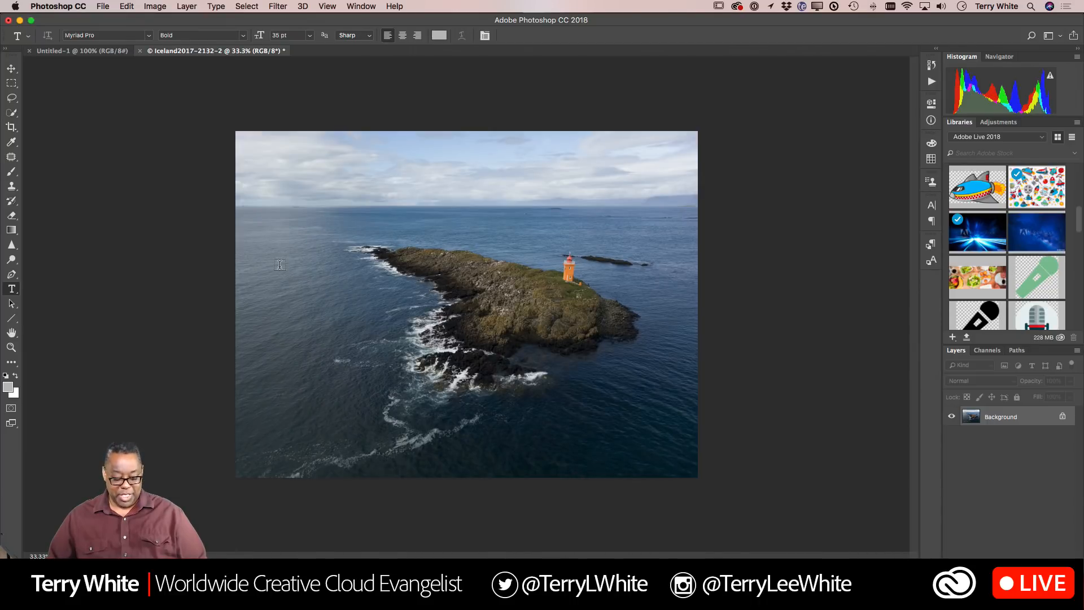
key(v)
drag(407, 347, 463, 333)
drag(642, 307, 610, 272)
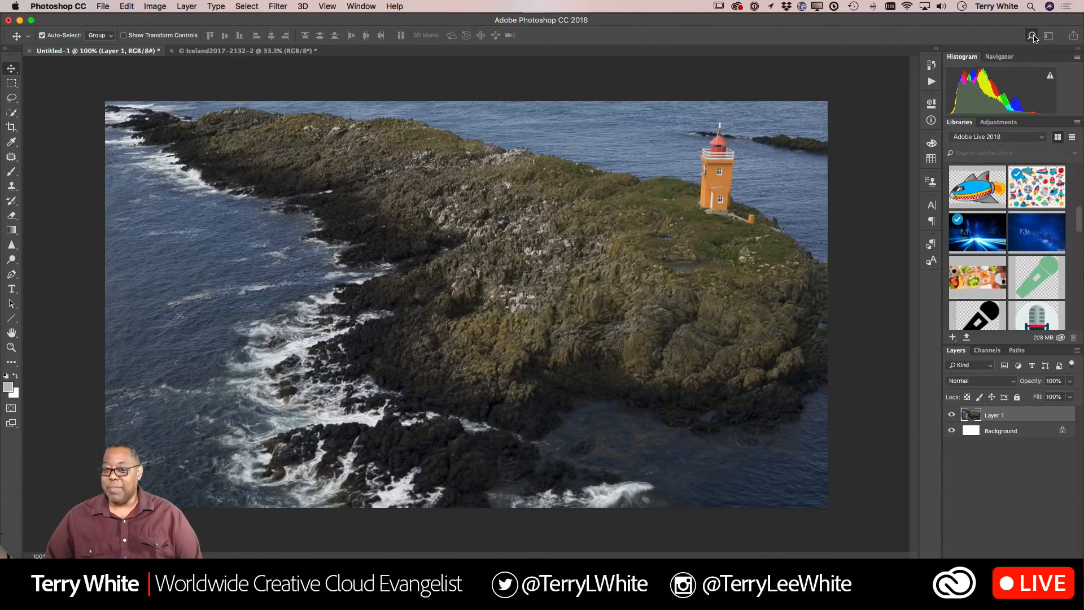
- Open the sepia drone photo from the Adobe Live Lightroom album, straightening it along the shoreline in Camera Raw
click(1031, 35)
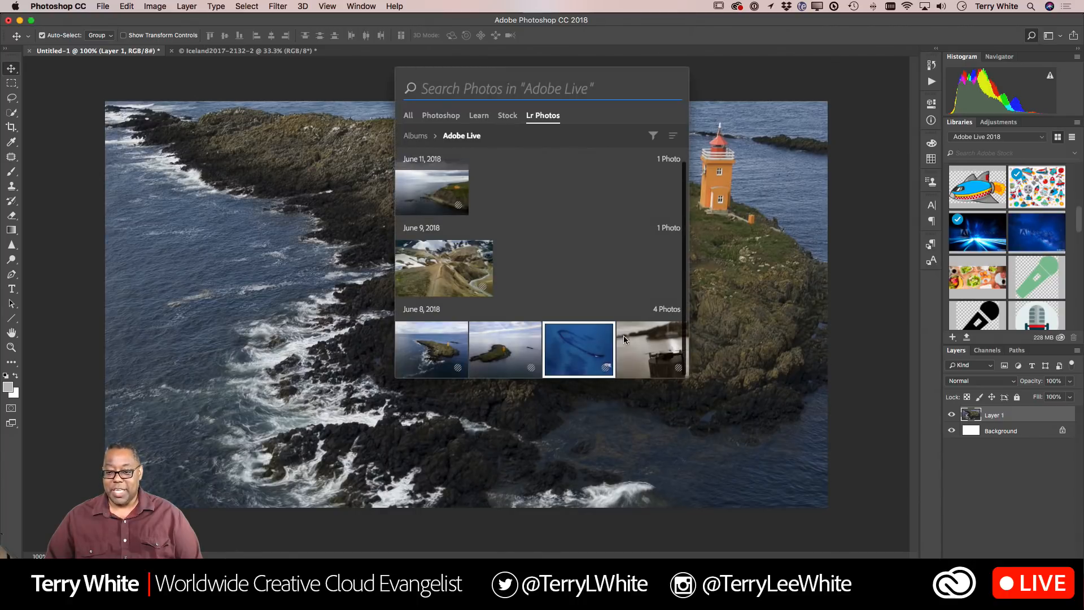
click(662, 345)
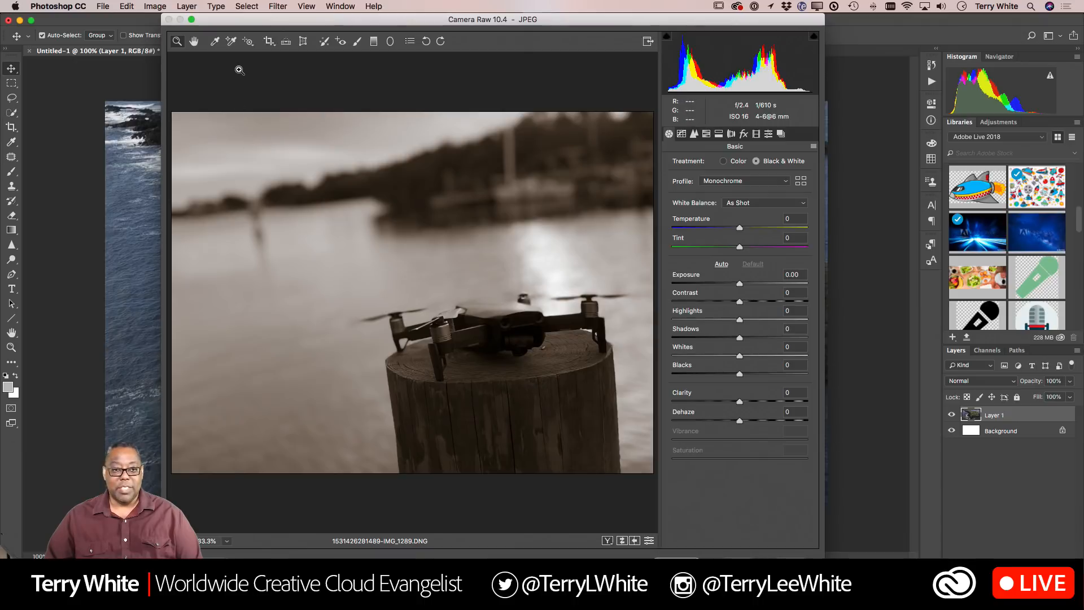
click(286, 41)
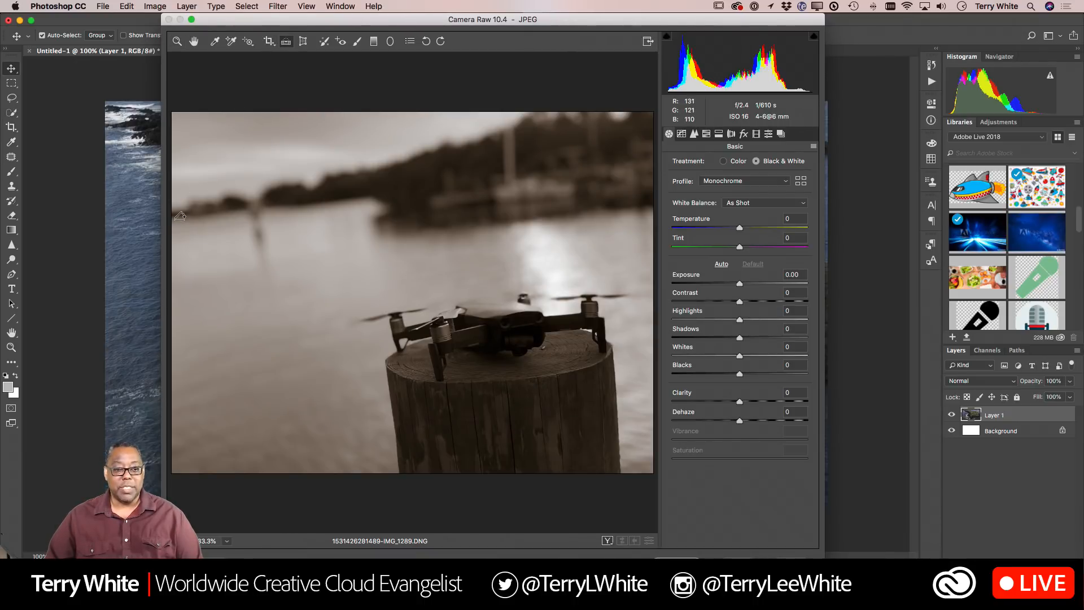
mouse_move(176, 219)
mouse_down()
mouse_move(374, 202)
mouse_move(399, 187)
mouse_move(395, 199)
mouse_up()
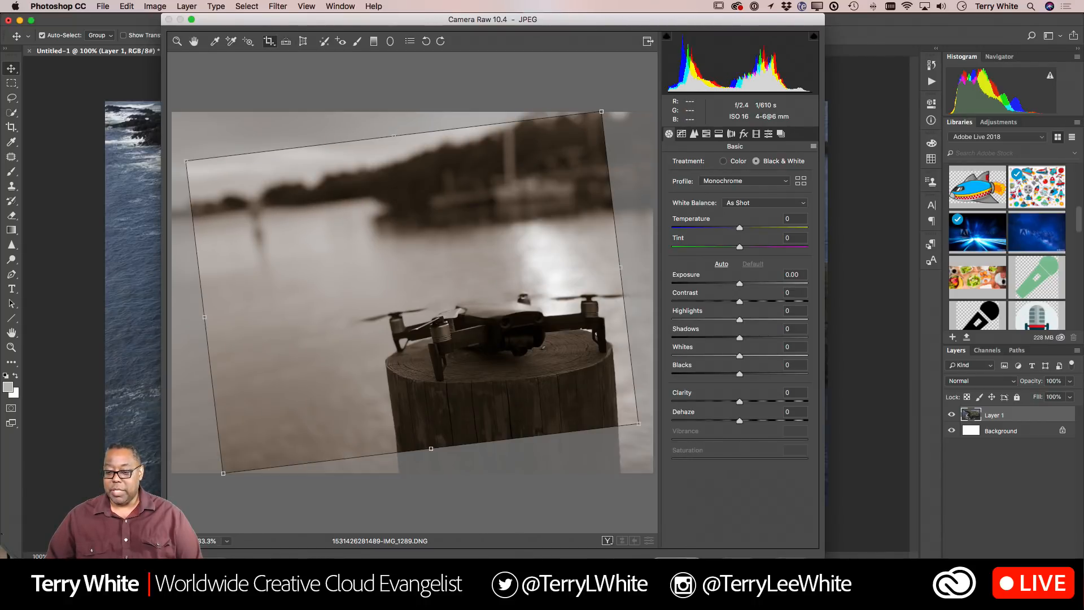
click(677, 564)
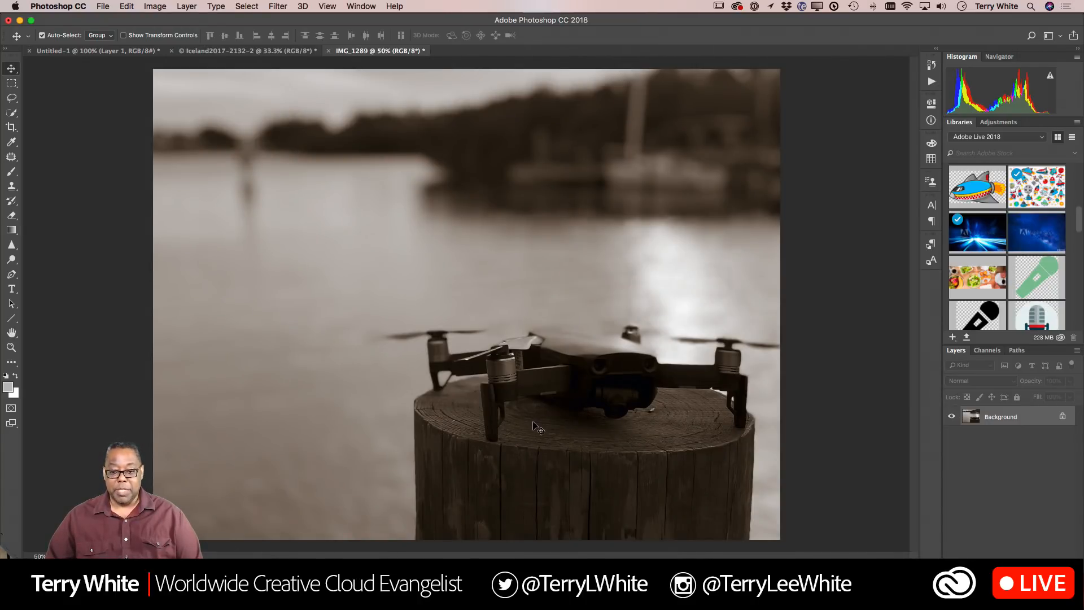
- Add the drone photo to the thumbnail document, scaled to about 43.5% to match the canvas height and placed over the left half
drag(553, 433, 299, 326)
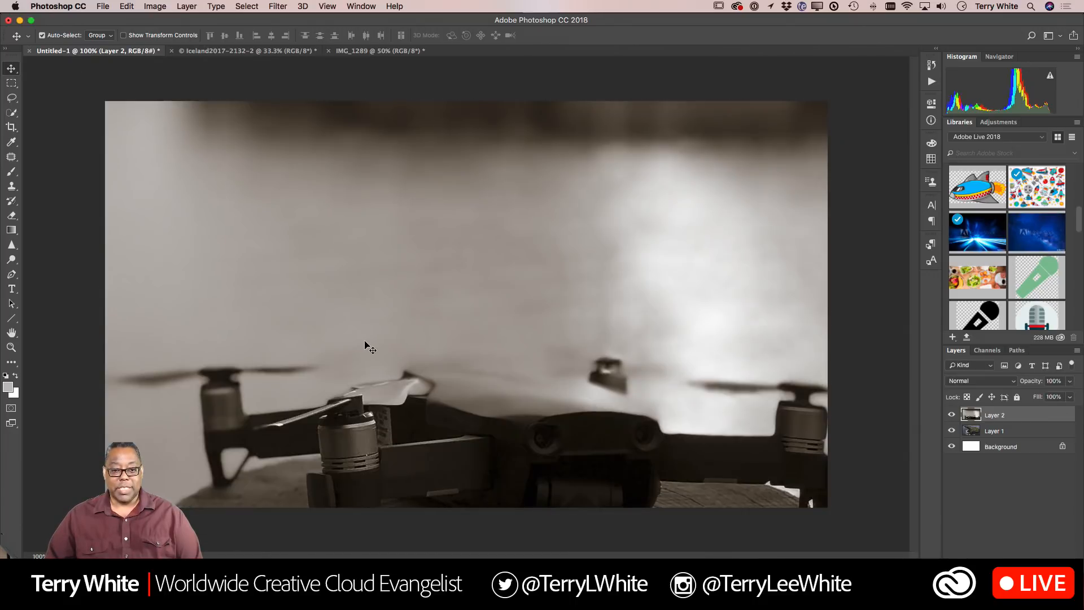
drag(541, 415, 334, 242)
key(super+t)
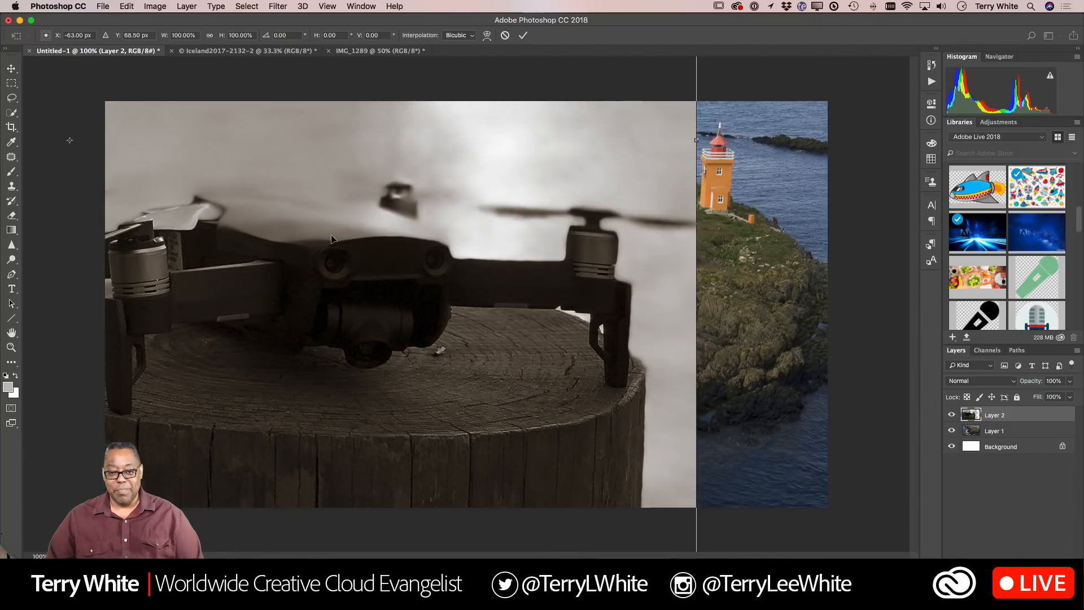
key(super+0)
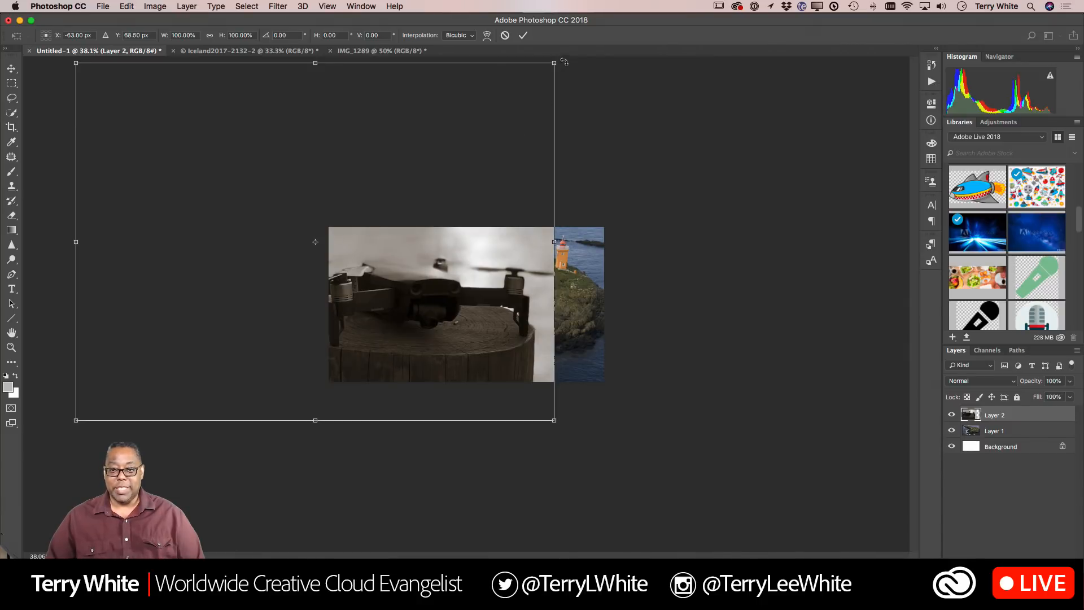
drag(554, 63, 363, 259)
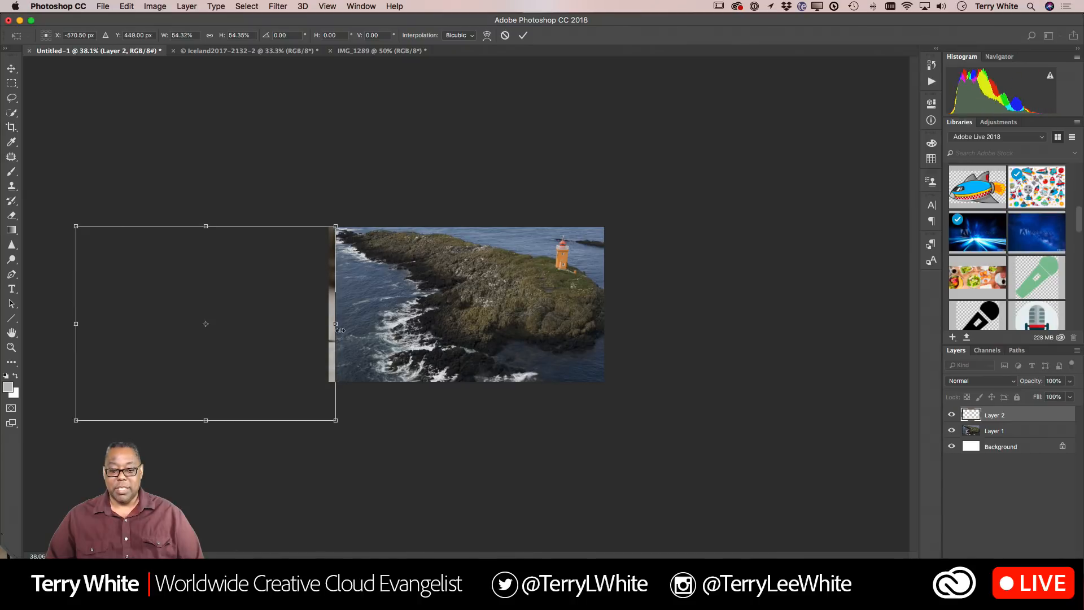
drag(74, 420, 128, 382)
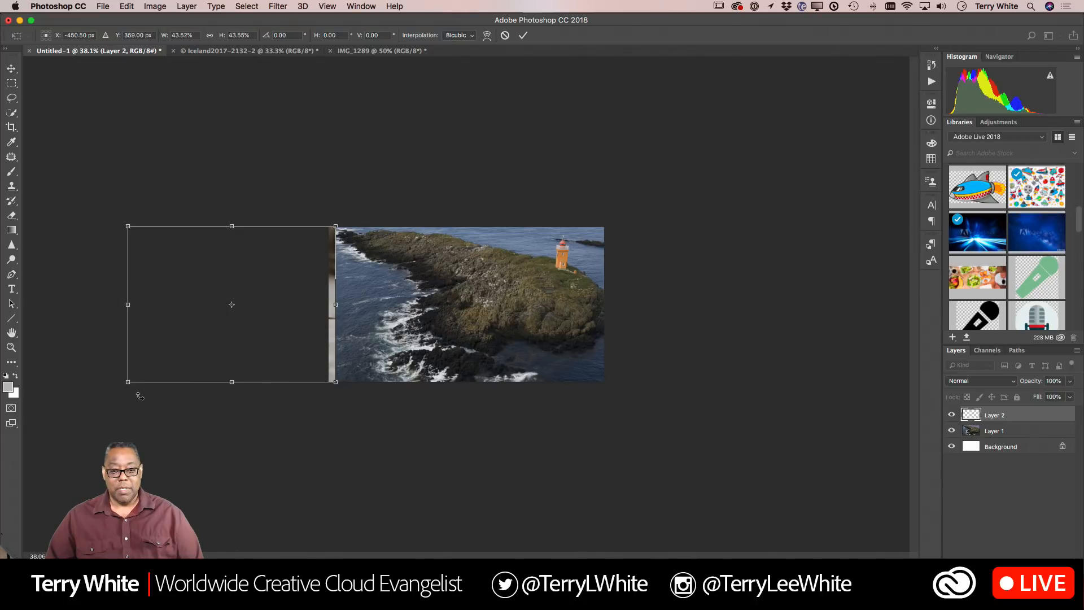
drag(265, 313, 385, 316)
key(Return)
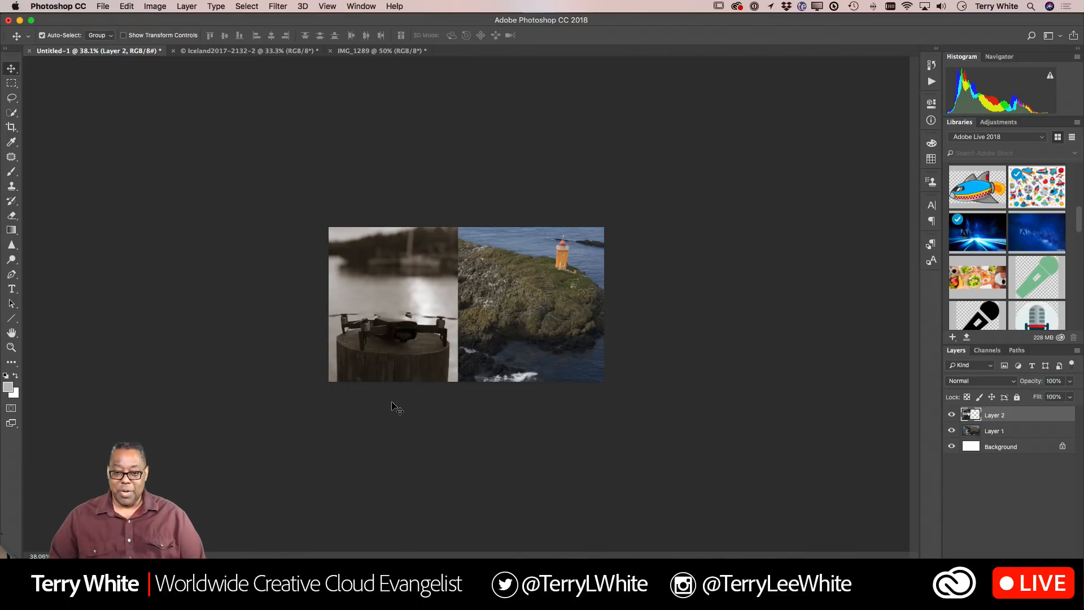
key(super+0)
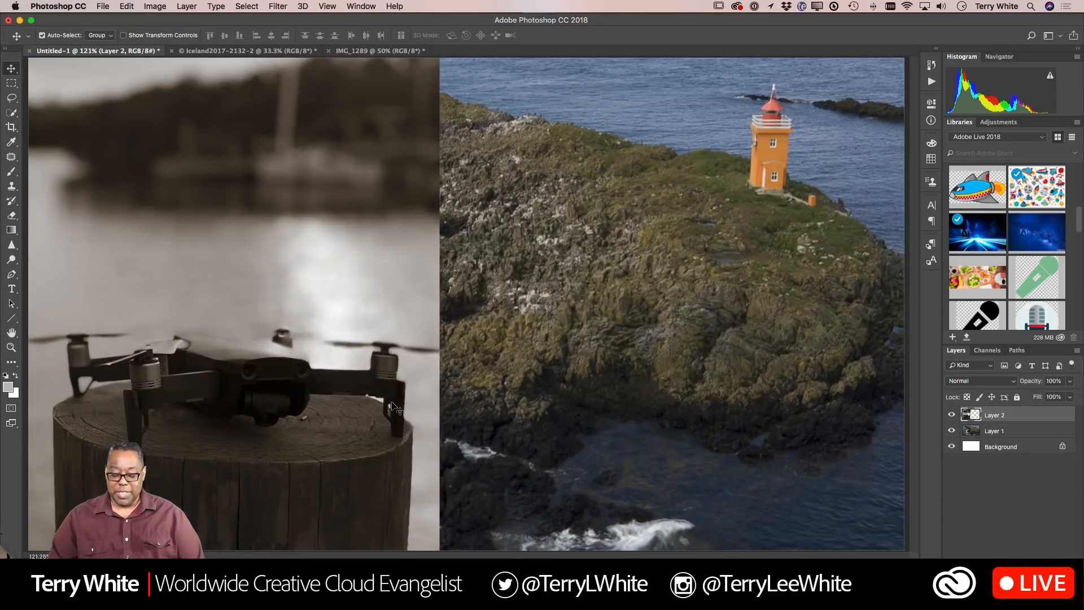
key(super+1)
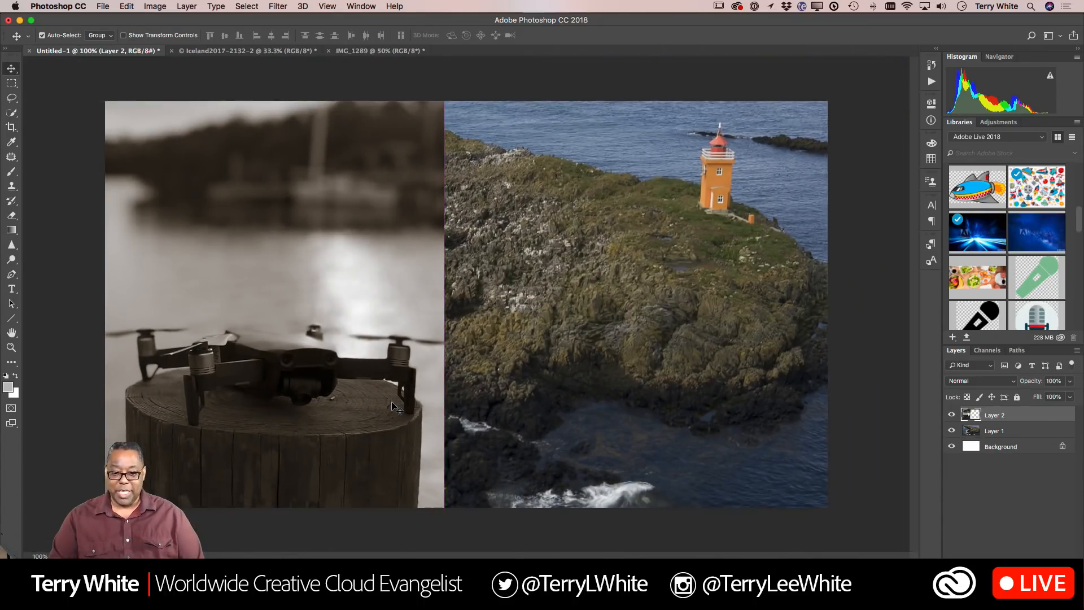
- Rename the drone photo's layer as drone and the island photo's layer as Lighthouse
double_click(994, 415)
text(d)
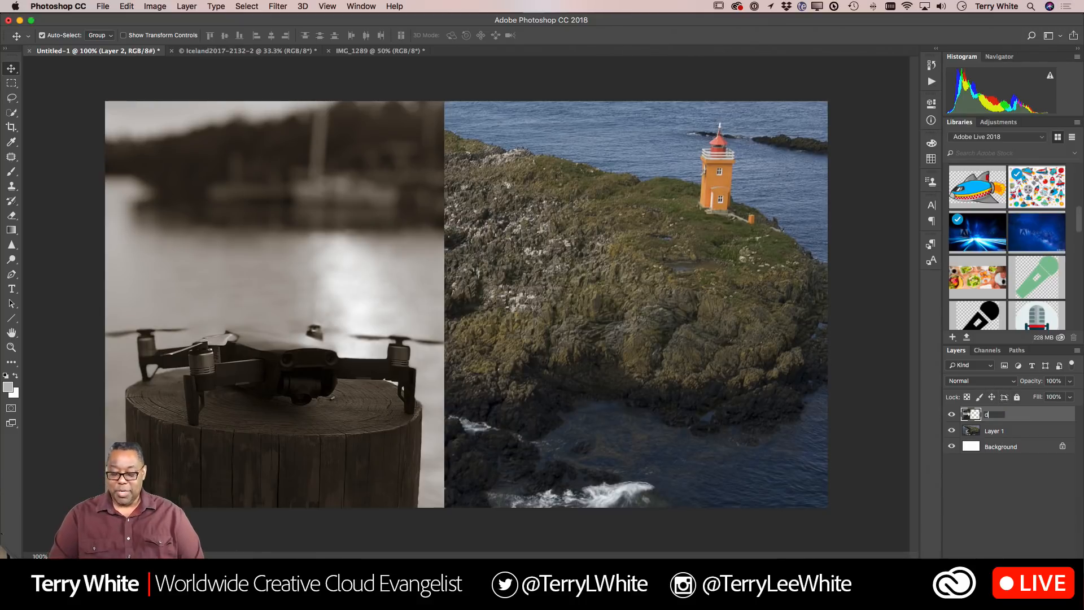
text(rone)
key(Return)
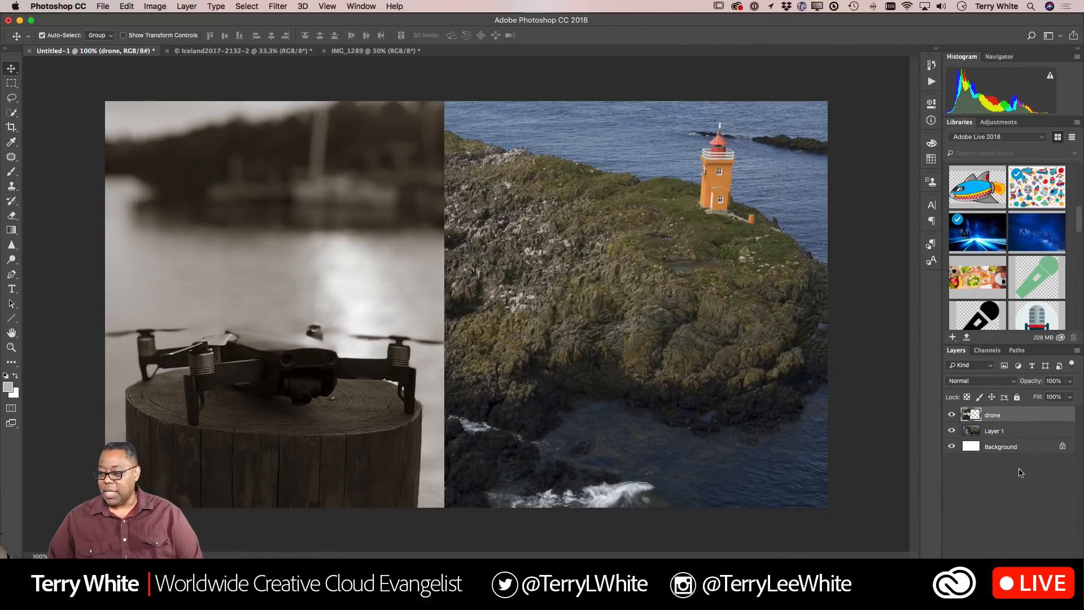
double_click(995, 430)
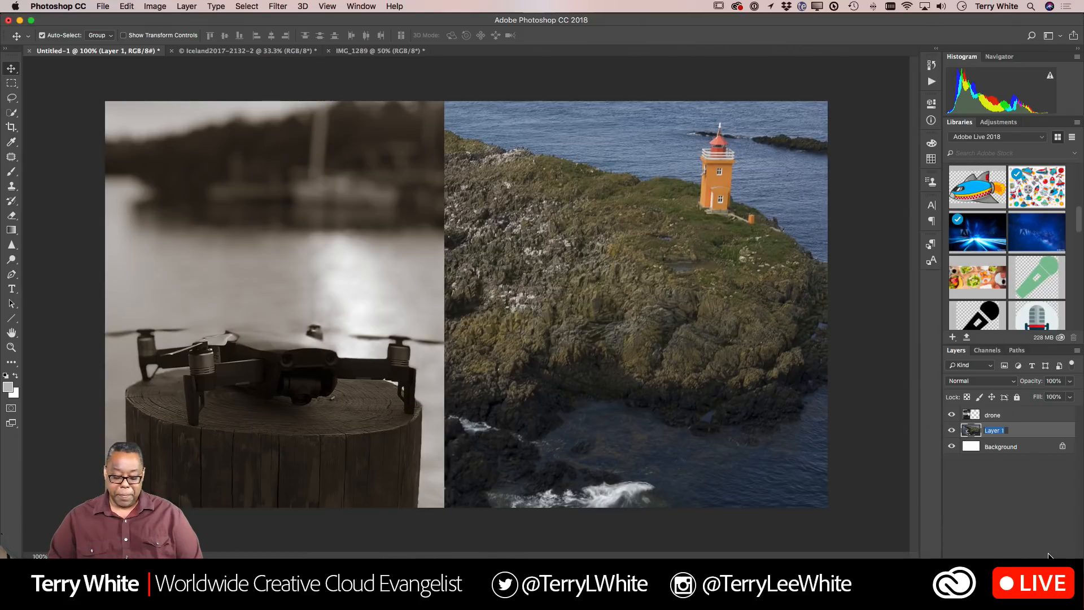
text(Lighthouse)
key(Return)
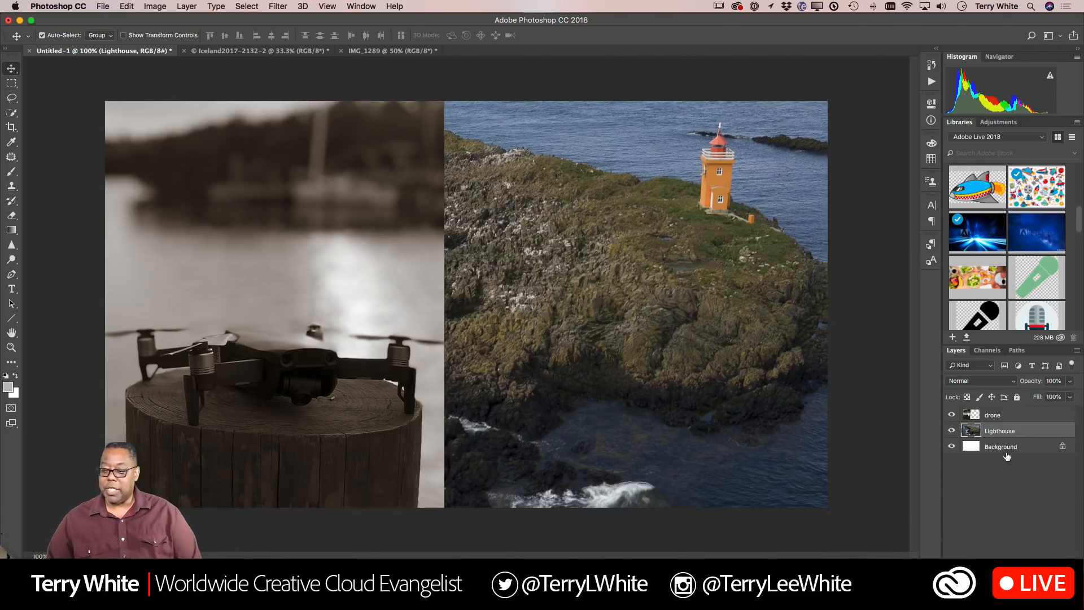
- Match the drone layer's color to the Iceland2017-2132-2 image with luminance 140 and color intensity 119
click(993, 416)
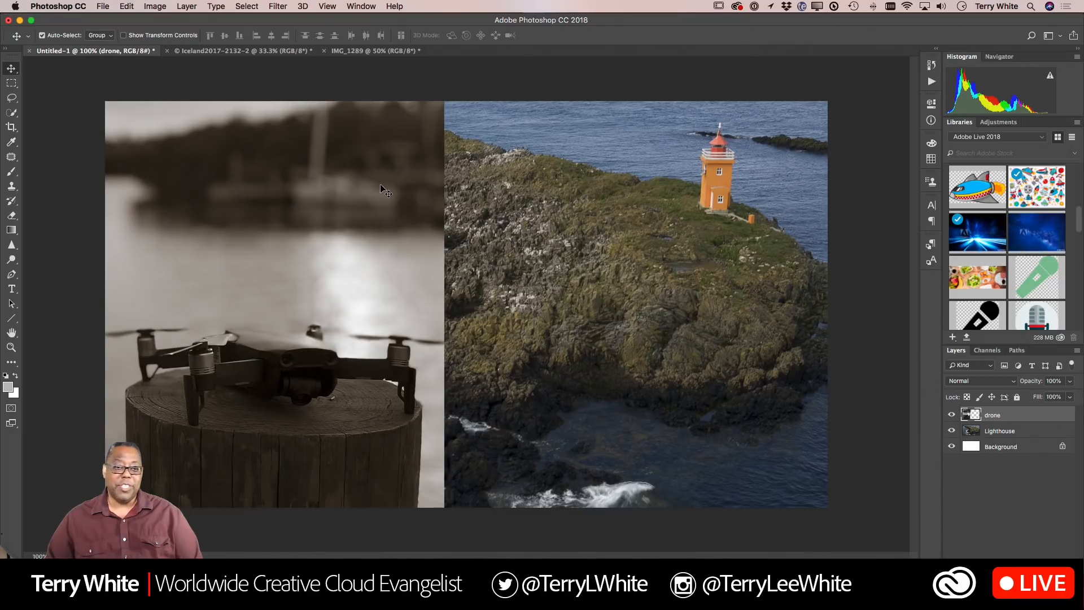
click(162, 8)
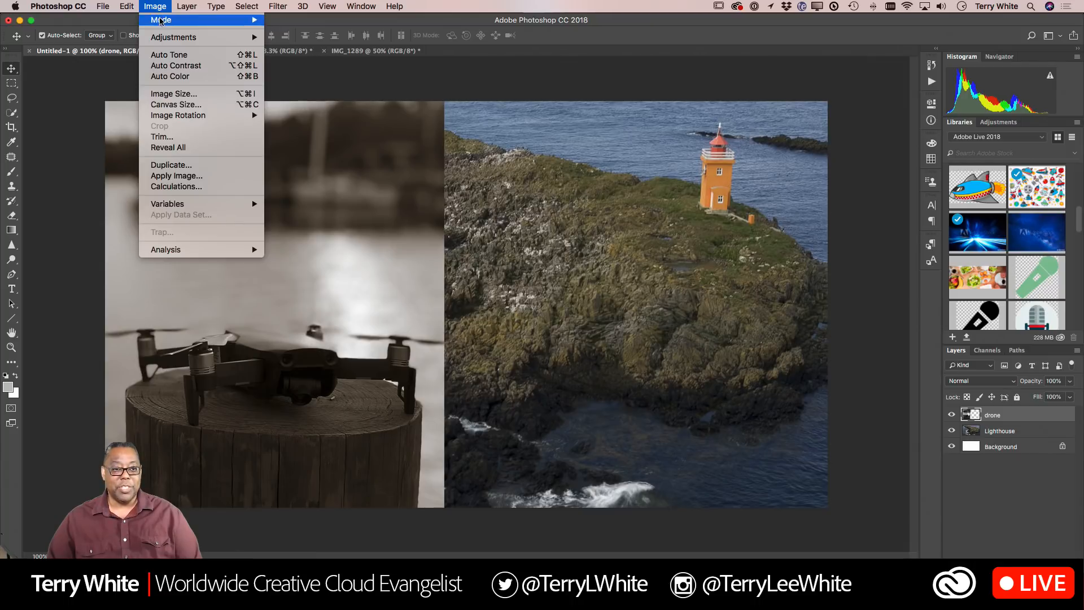
mouse_move(165, 38)
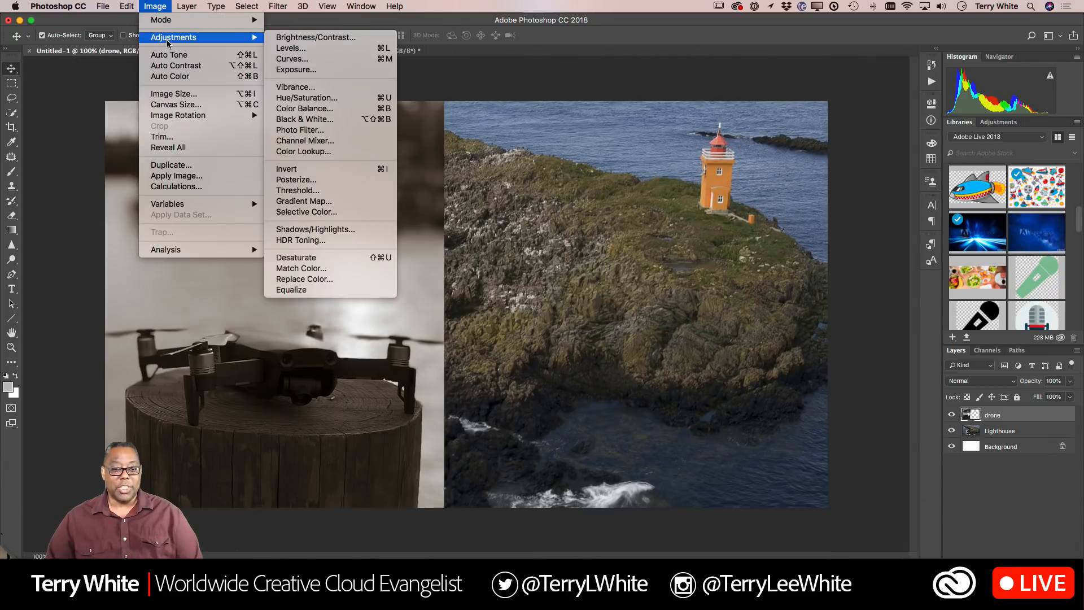
click(349, 269)
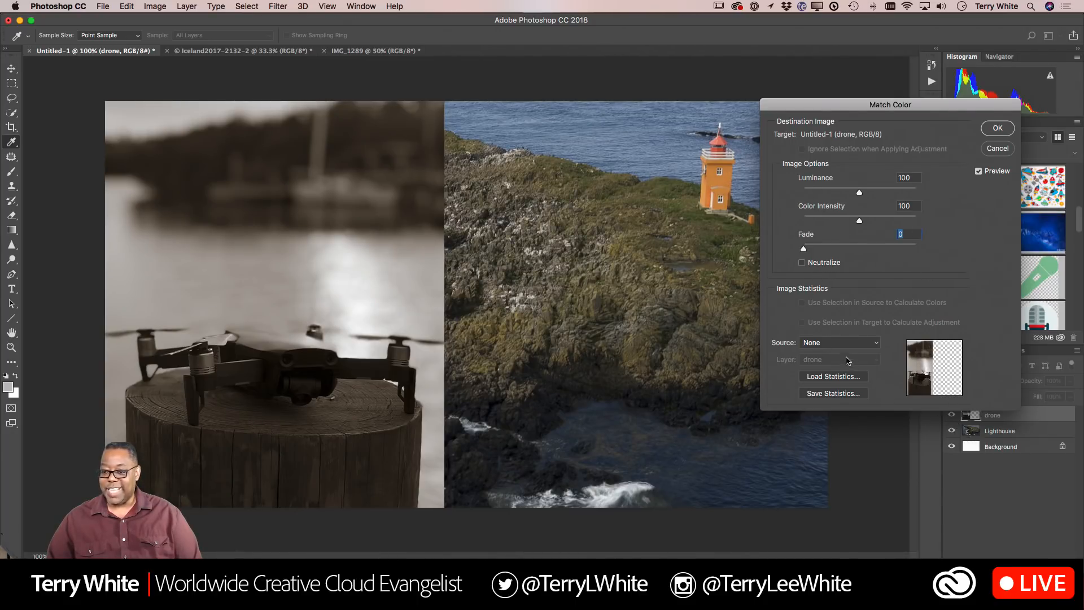
click(847, 344)
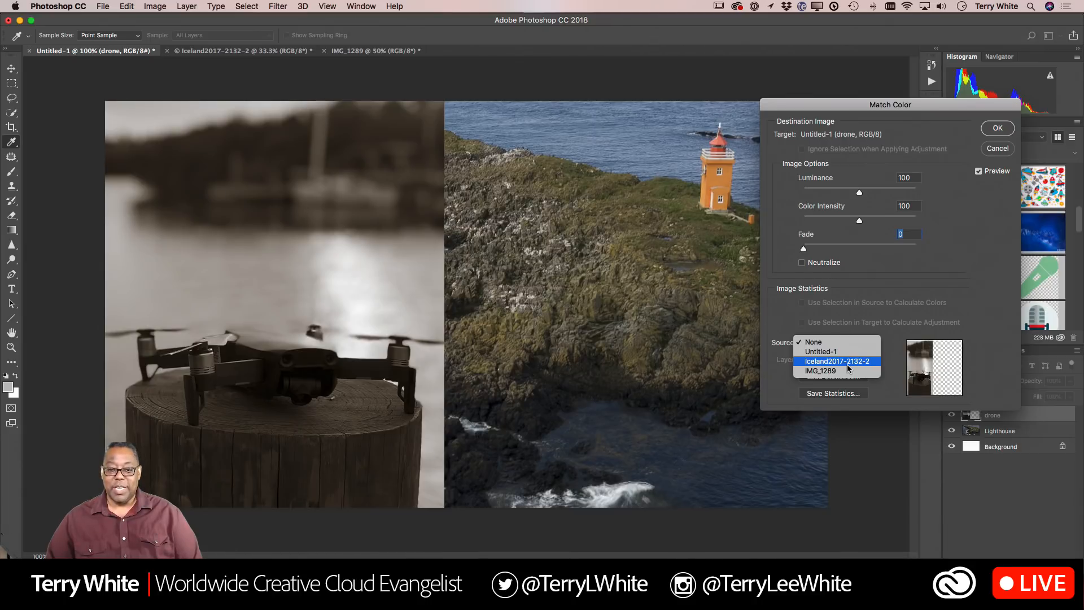
click(847, 364)
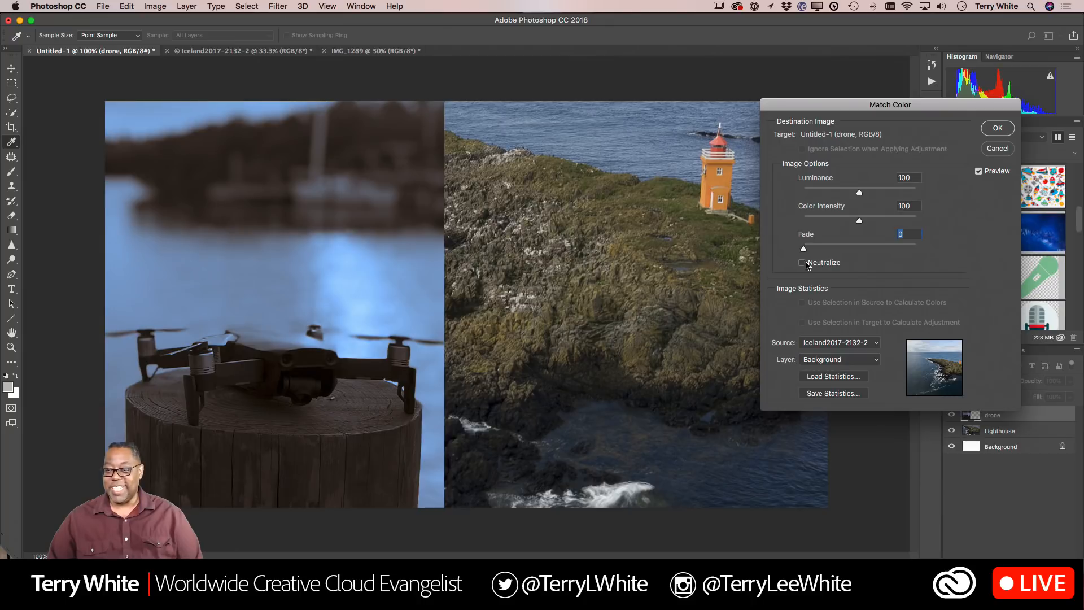
drag(860, 194, 872, 222)
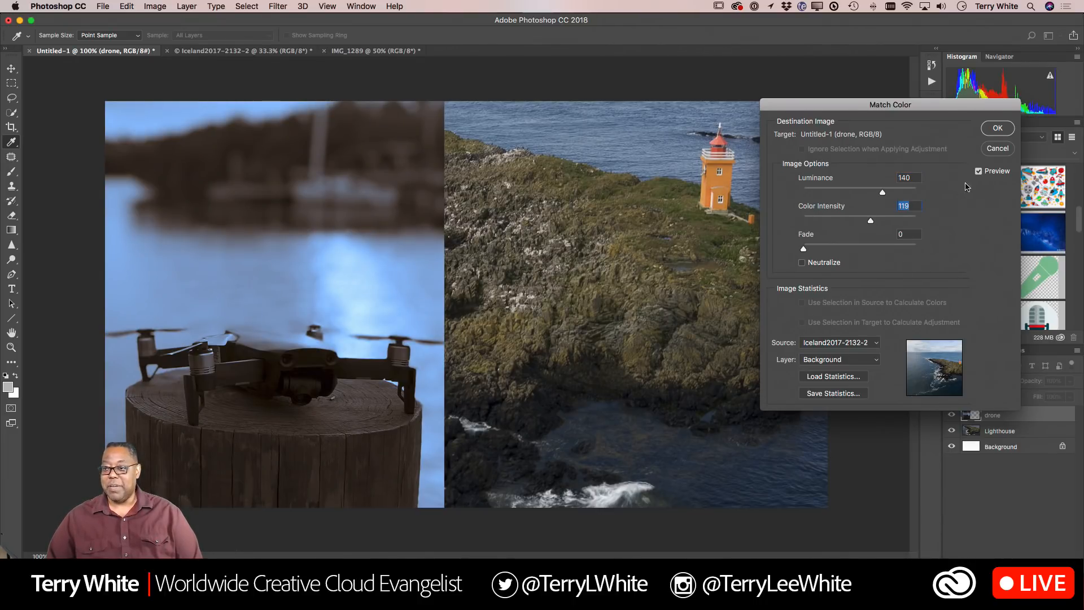
click(995, 128)
key(v)
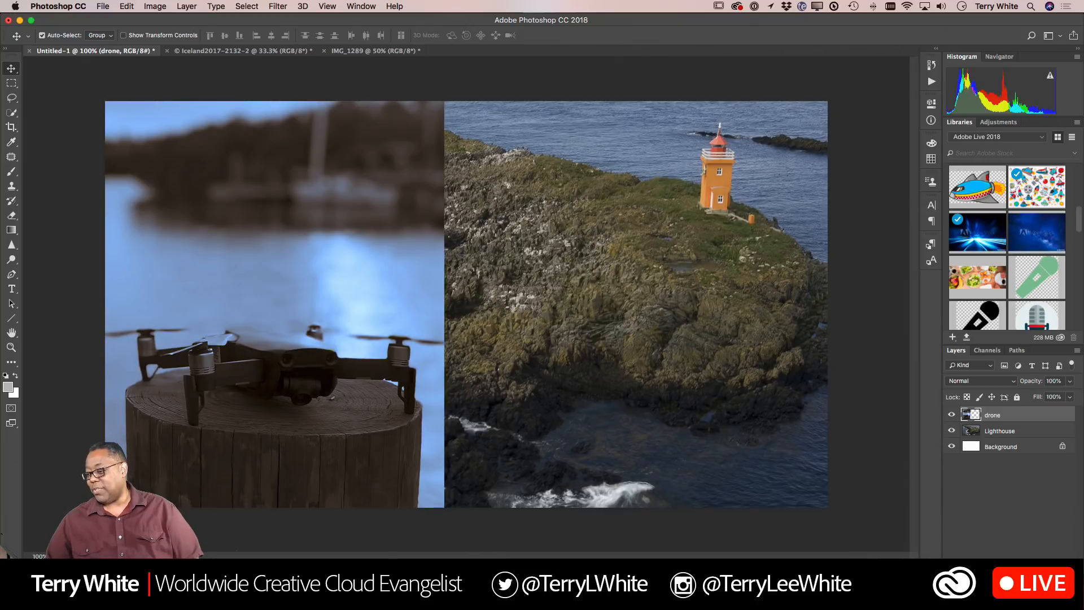
- Add a layer mask to the drone layer and draw a diagonal black-to-white gradient that fades its inner edge into the lighthouse photo
click(996, 565)
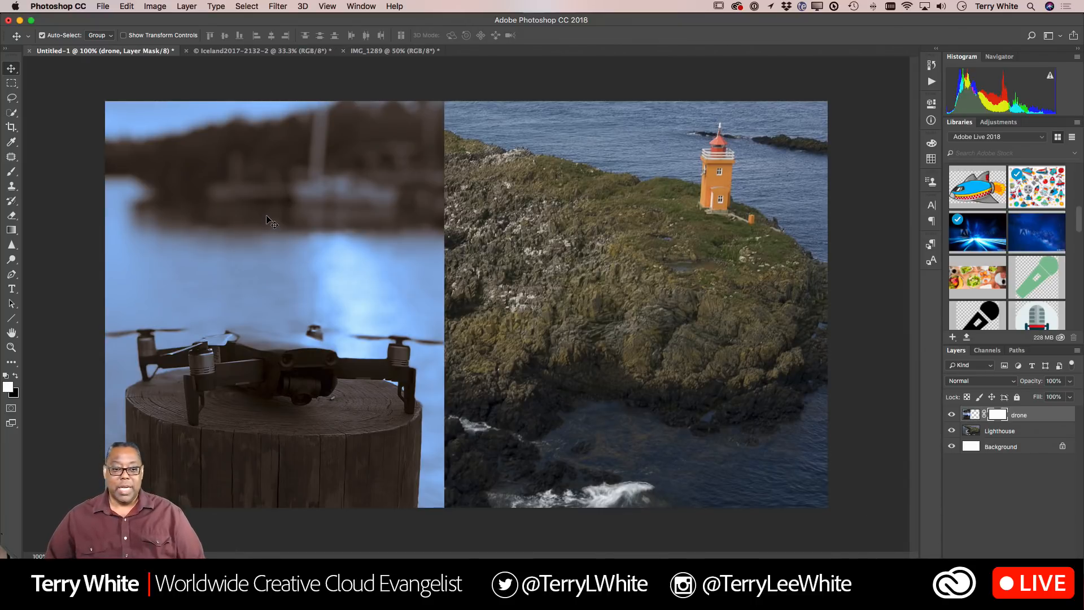
click(11, 231)
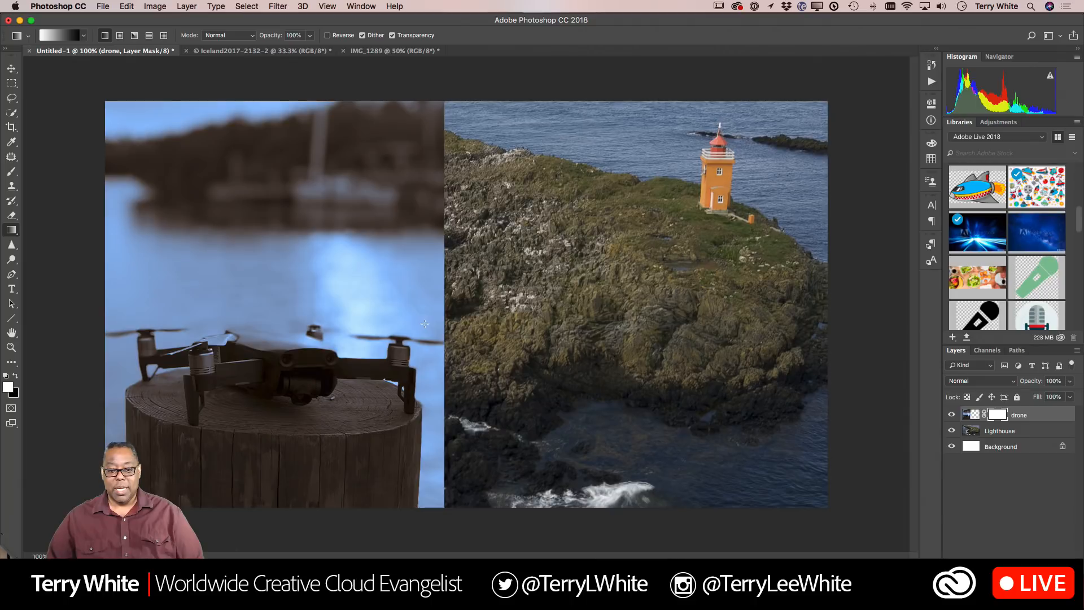
drag(423, 324, 452, 325)
drag(390, 370, 444, 340)
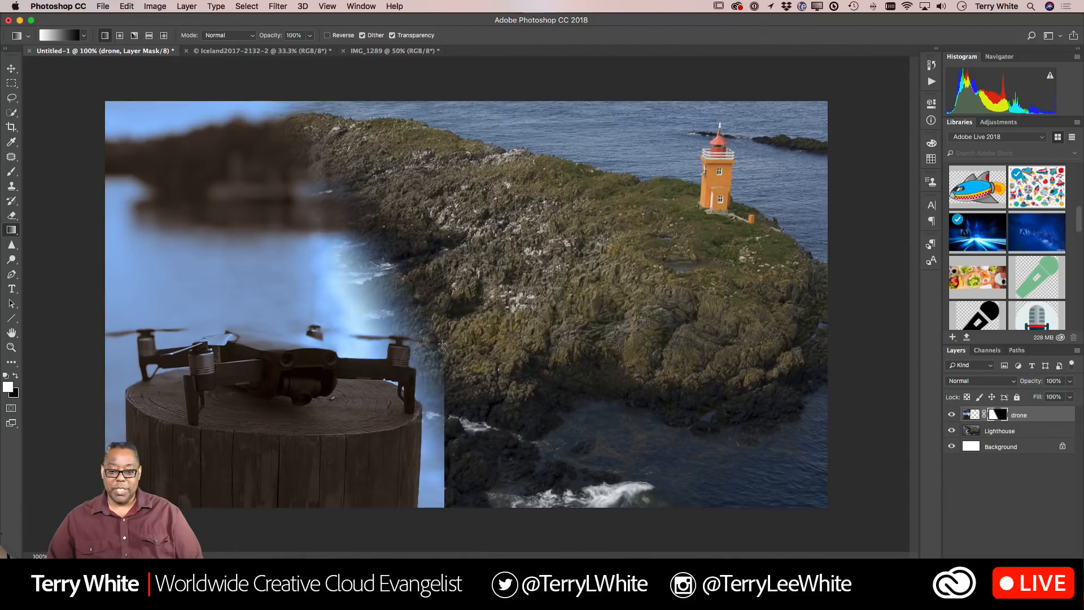
drag(363, 463, 473, 405)
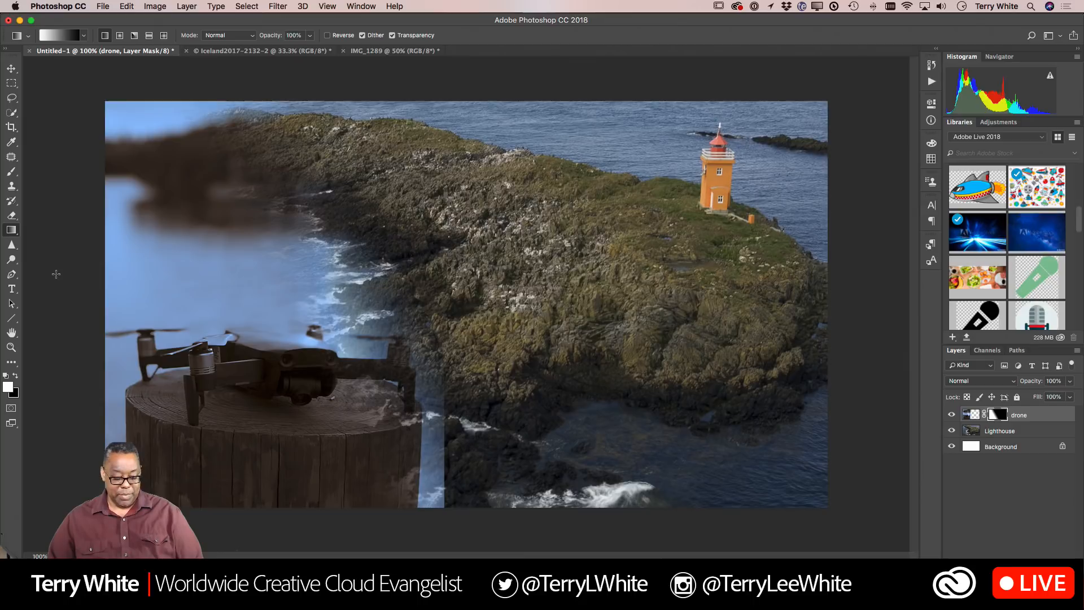
- Paint black on the drone layer's mask with a size 40 brush to hide the hard edge beside the tree stump
key(b)
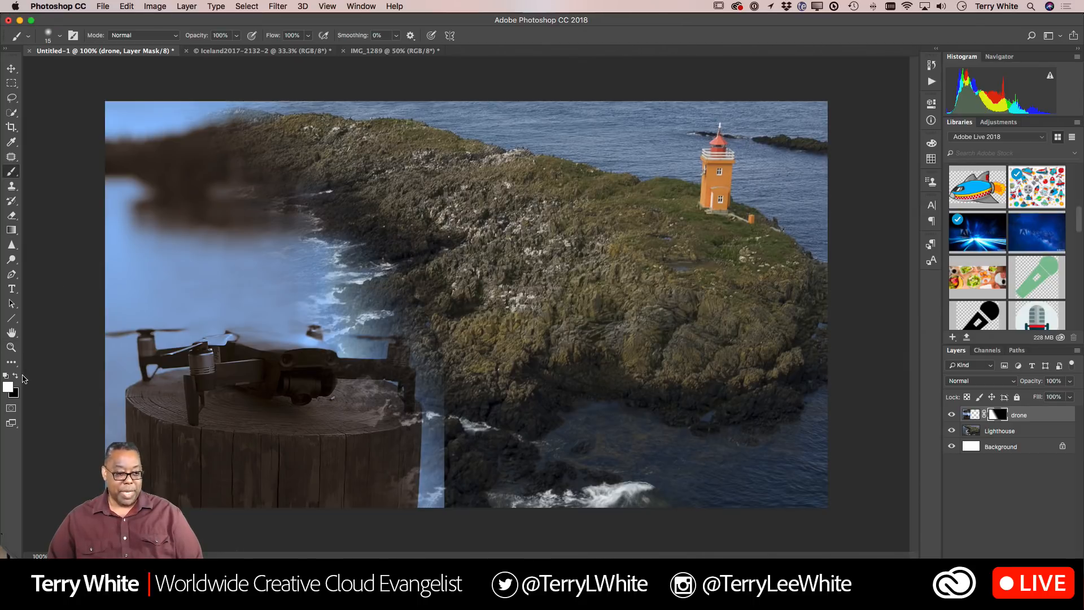
key(x)
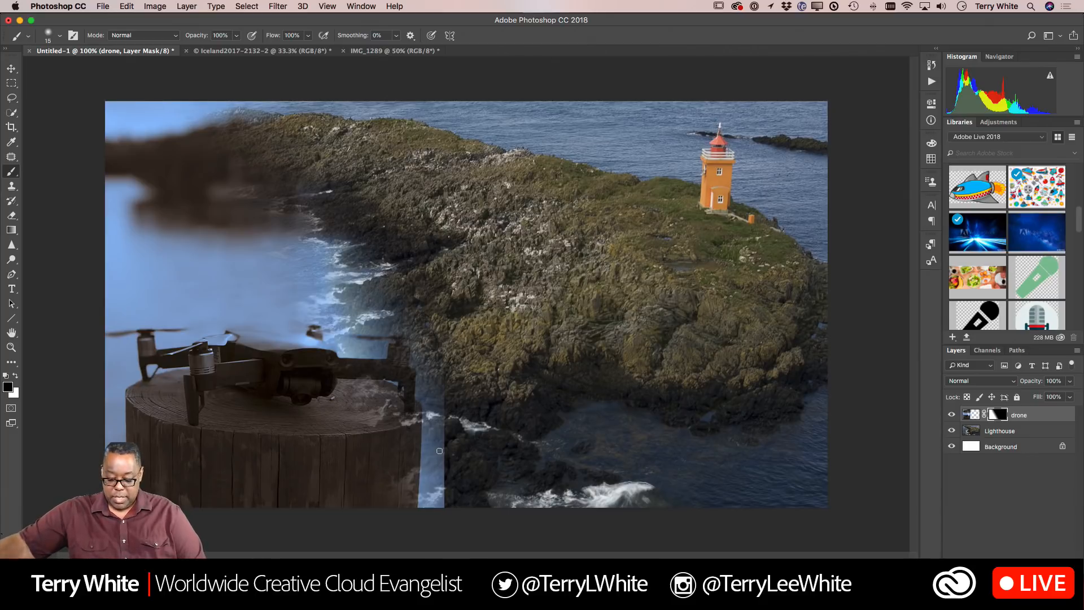
key(bracketright)
key(bracketright)
key(bracketright)
key(bracketright)
key(bracketright)
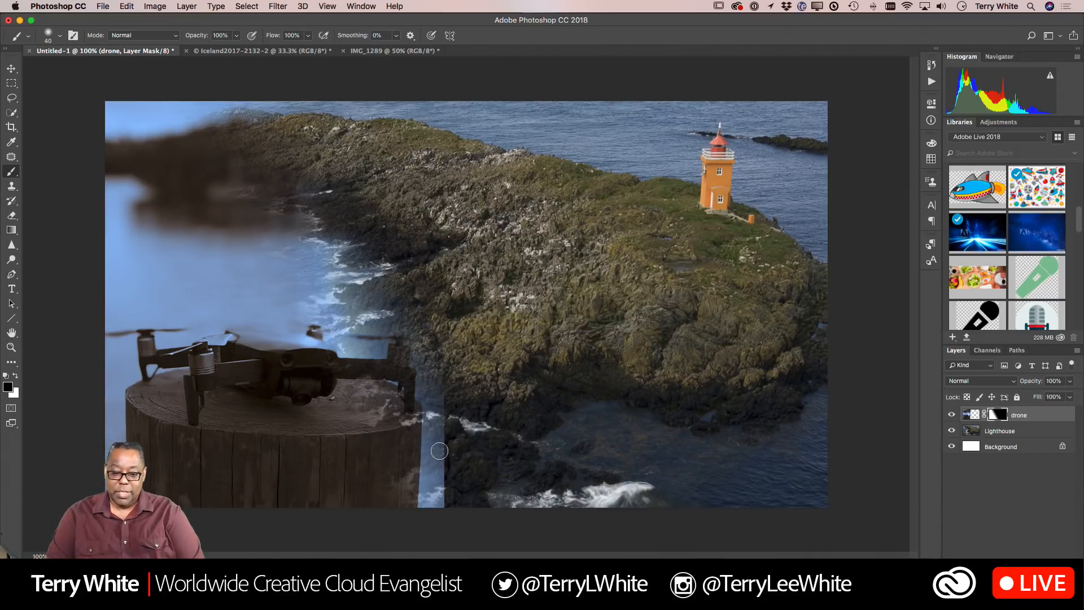
mouse_move(442, 449)
mouse_down()
mouse_move(439, 408)
mouse_move(451, 508)
mouse_move(437, 453)
mouse_move(441, 498)
mouse_move(433, 476)
mouse_move(430, 496)
mouse_move(434, 383)
mouse_move(432, 428)
mouse_move(421, 363)
mouse_move(427, 510)
mouse_move(425, 354)
mouse_move(428, 377)
mouse_up()
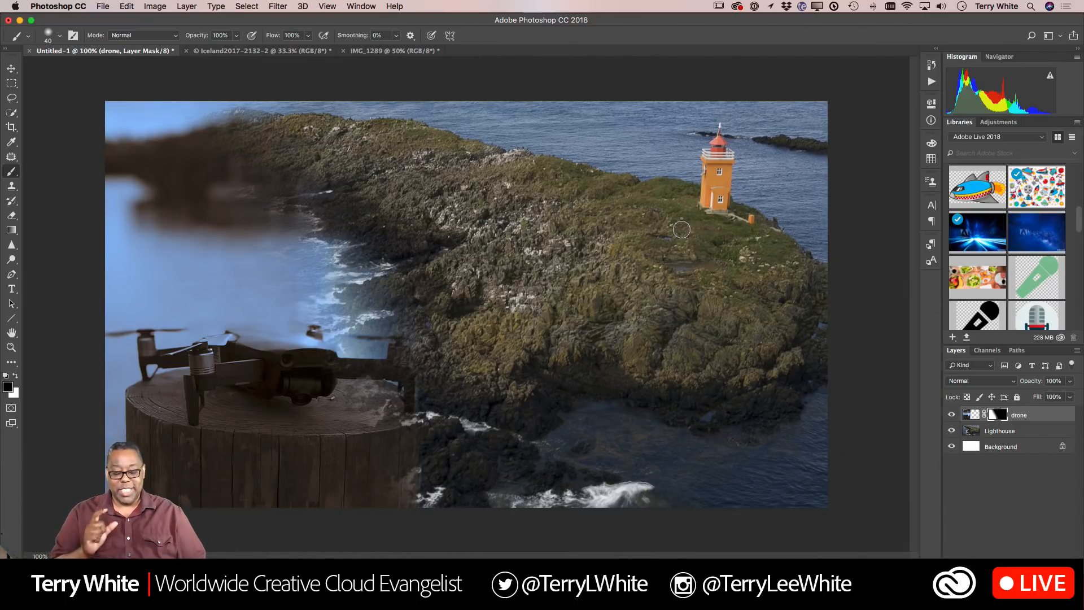
- Switch to Chrome and examine the suggested-video thumbnails beside the MacBook Pro video on YouTube
key(super+Tab)
key(super+Tab)
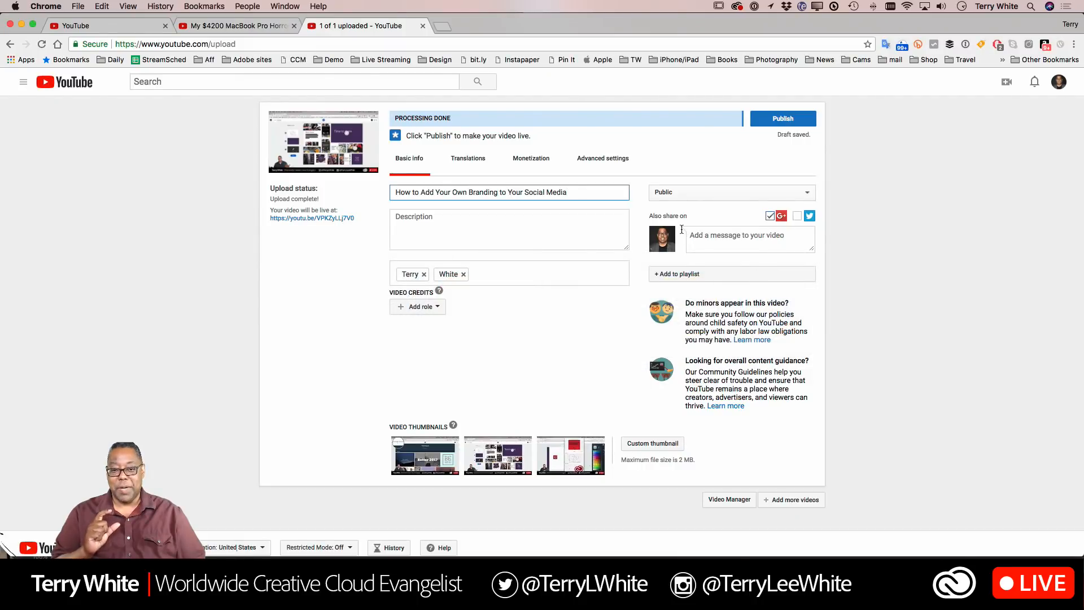
click(212, 22)
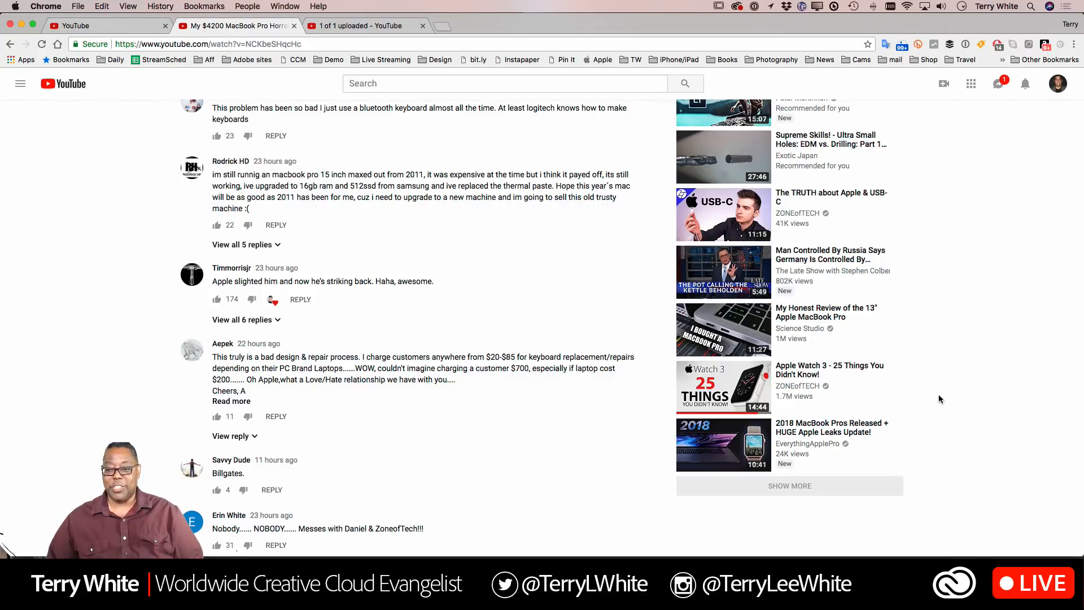
scroll(744, 354, up, 5)
scroll(743, 354, up, 8)
scroll(743, 355, up, 6)
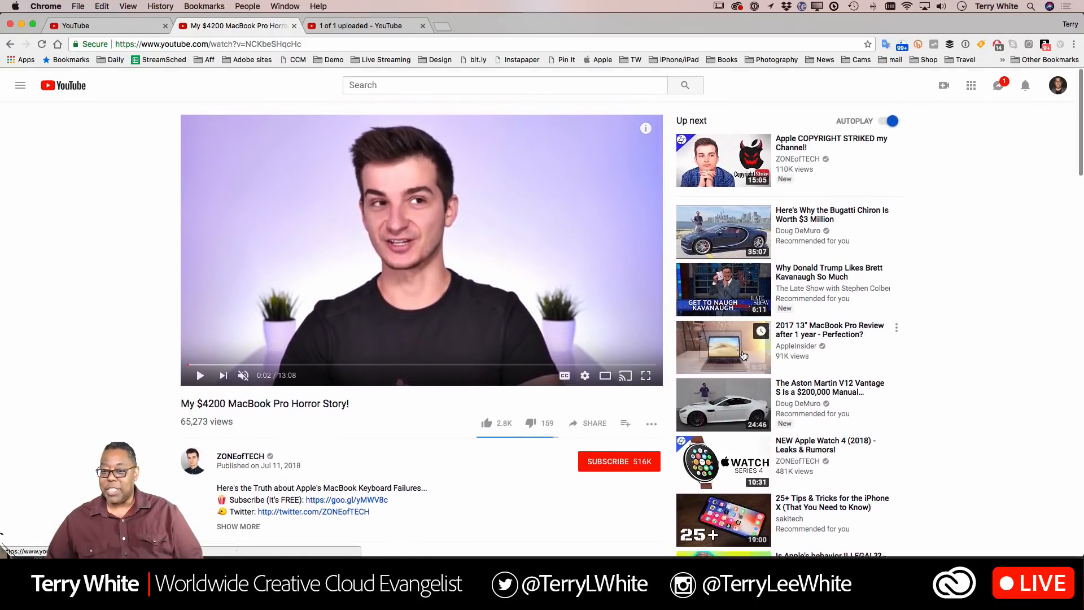
scroll(743, 354, down, 10)
scroll(743, 364, down, 6)
scroll(743, 364, up, 2)
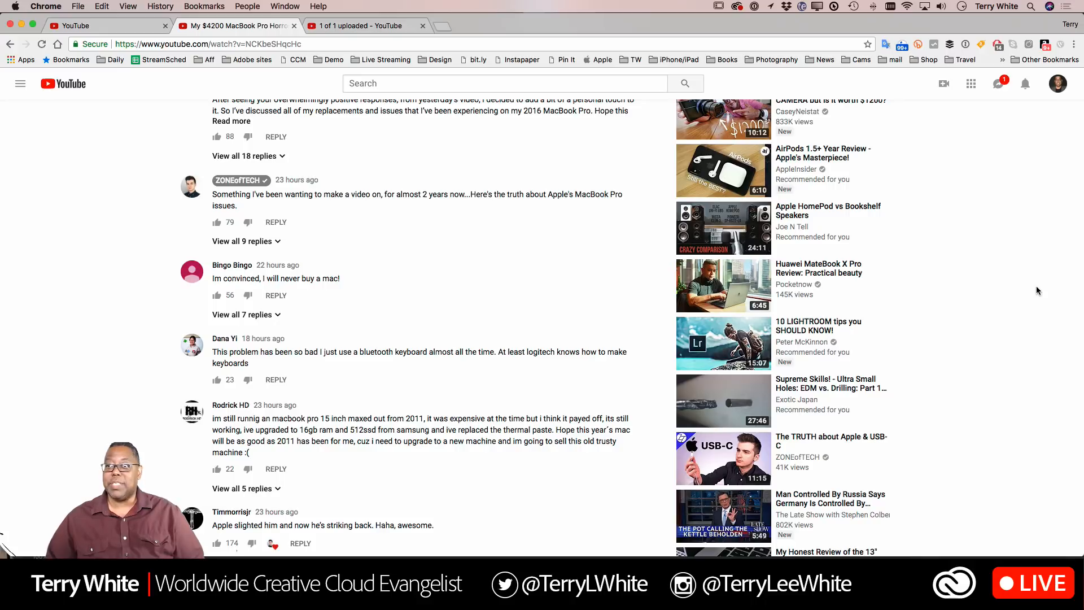
- Switch back to Photoshop and, viewing the drone layer's mask alone, paint its leftover grey patch near the lower edge black
key(super+Tab)
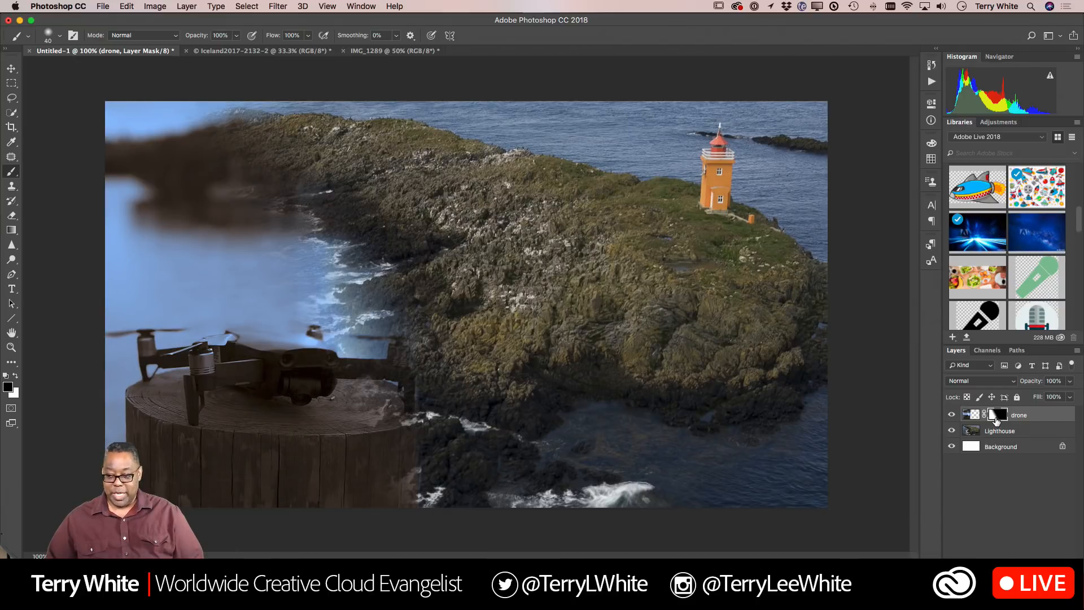
alt+click(996, 418)
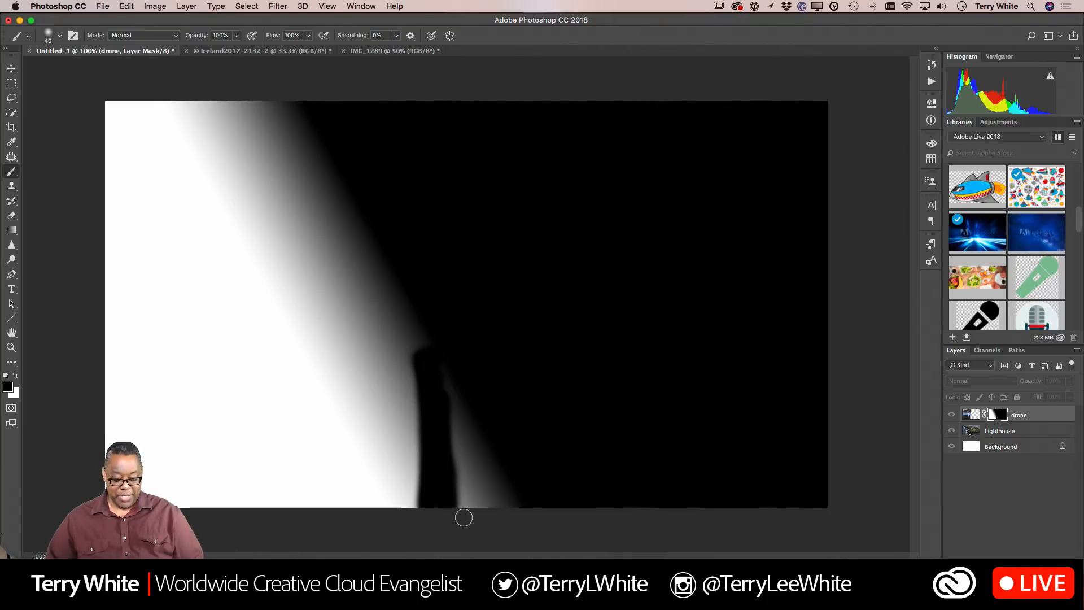
mouse_move(461, 491)
mouse_down()
mouse_move(455, 422)
mouse_move(493, 519)
mouse_move(482, 452)
mouse_move(486, 490)
mouse_move(456, 509)
mouse_move(460, 418)
mouse_move(460, 457)
mouse_move(468, 437)
mouse_move(534, 530)
mouse_up()
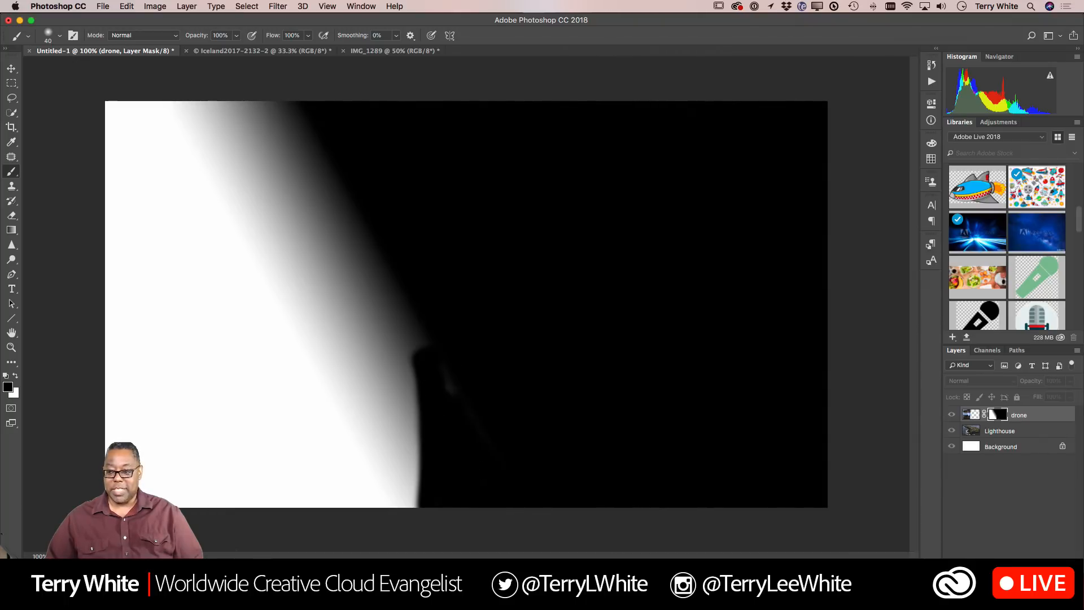
alt+click(999, 417)
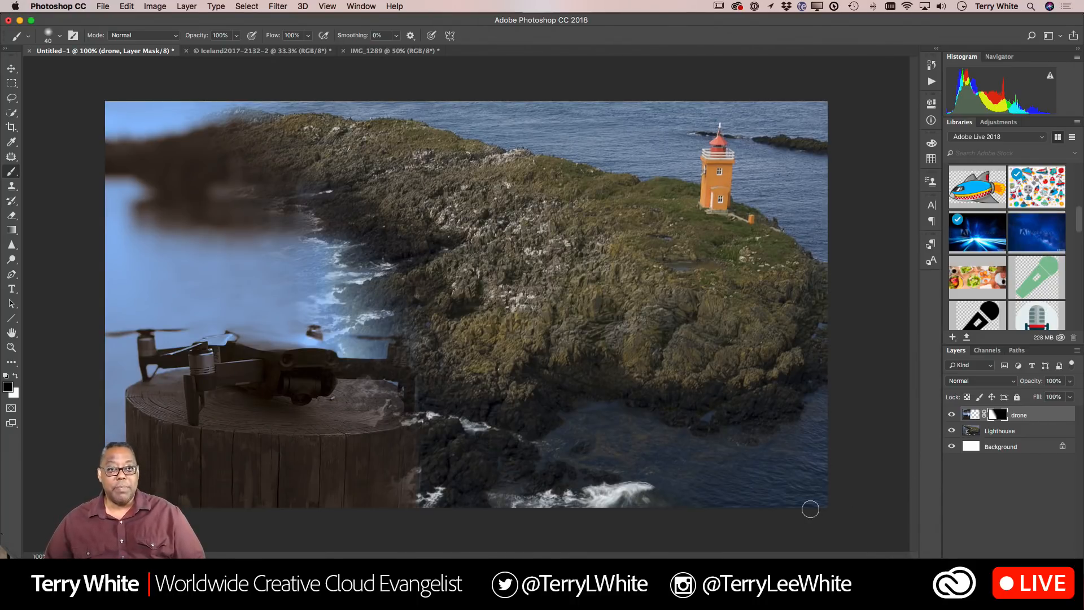
- Add the headline text "DON'T CRASH YOUR DRONE" in the upper part of the thumbnail, starting above the drone
key(t)
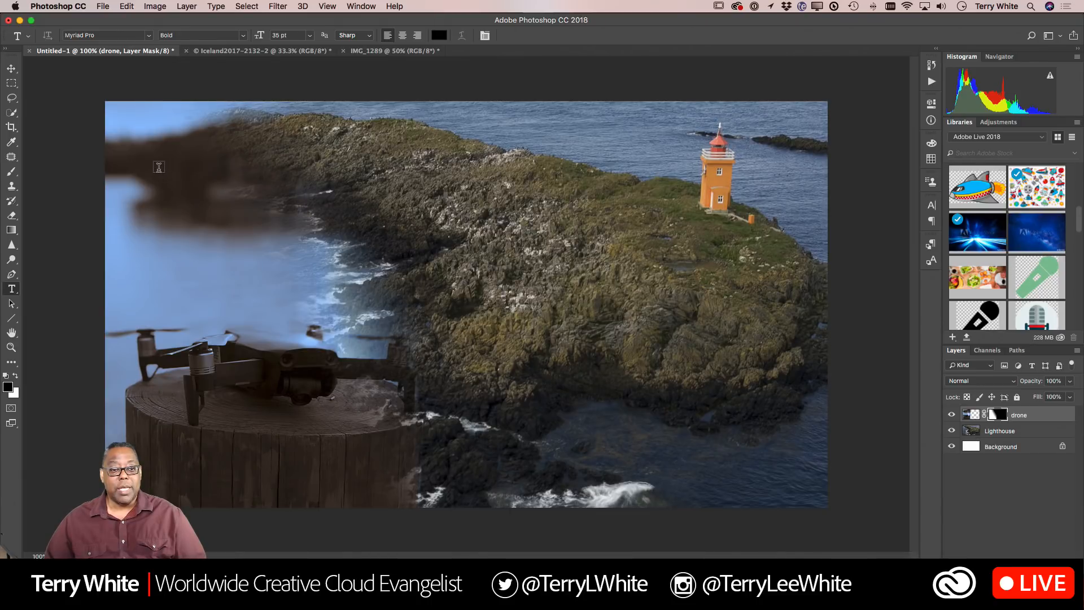
click(159, 169)
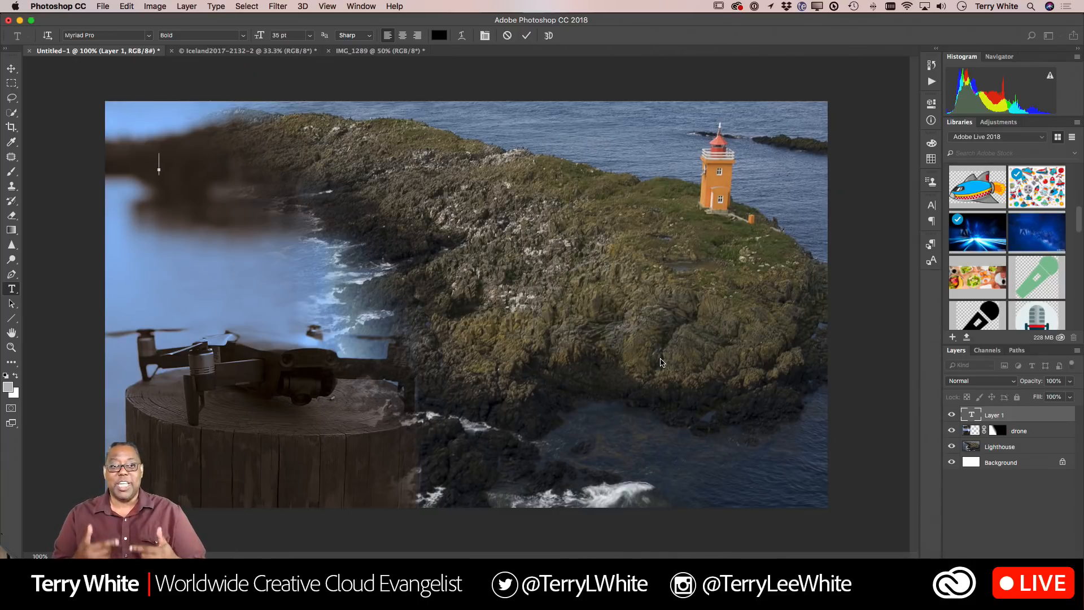
text(DO)
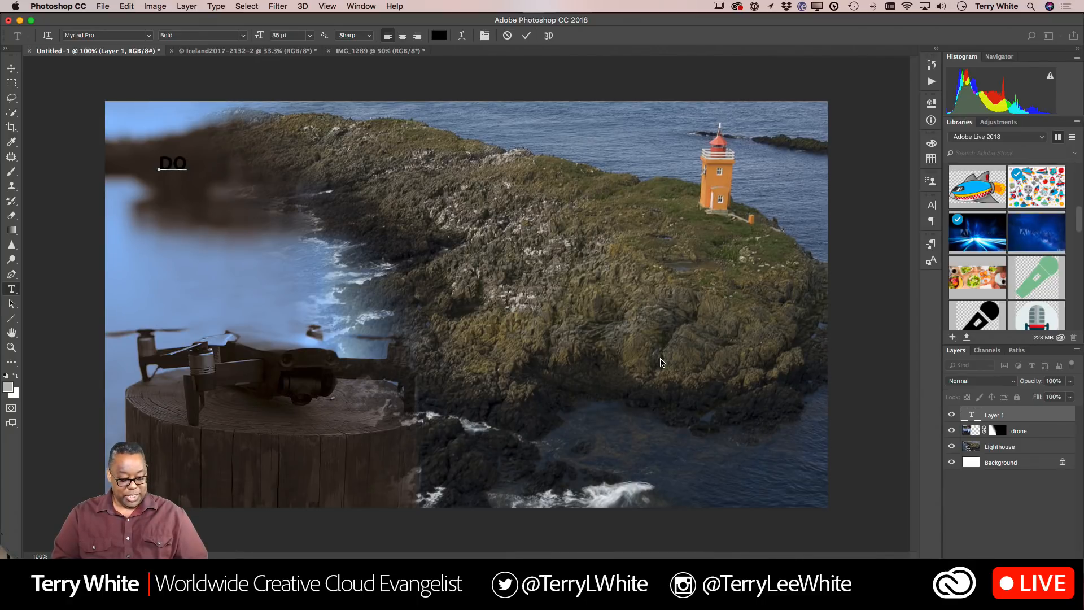
text(N'T C)
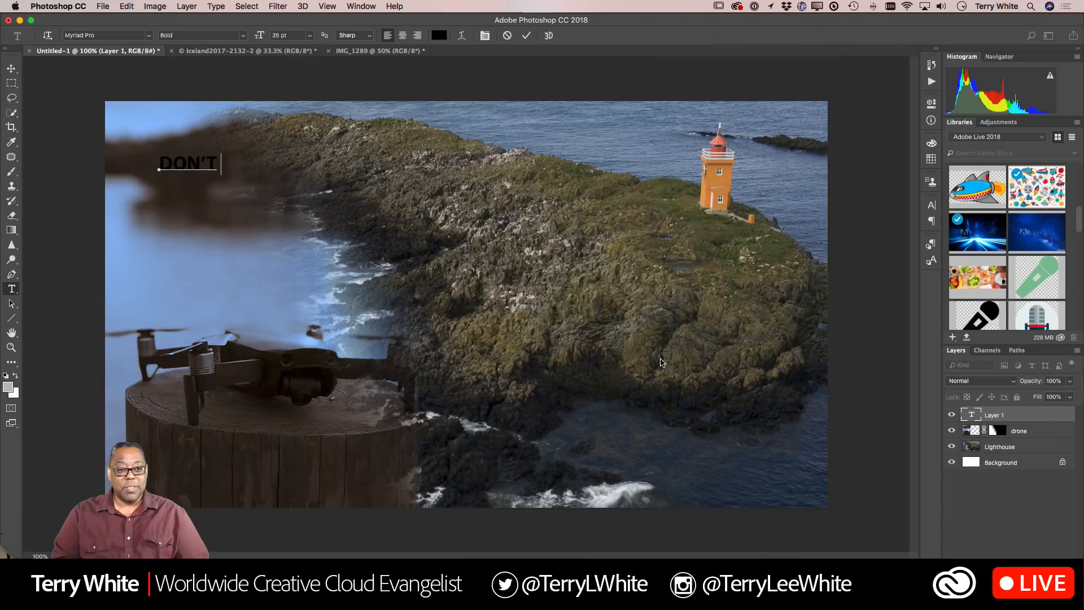
text(RASH YOUR )
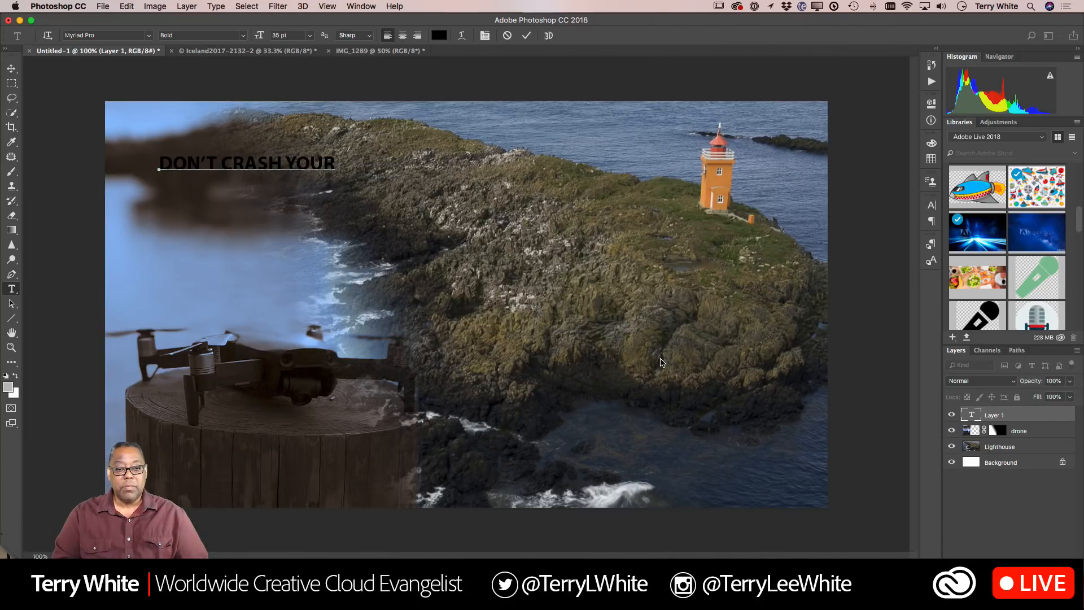
text(DRONE)
- Set the color of the whole headline to white, ffffff
key(super+a)
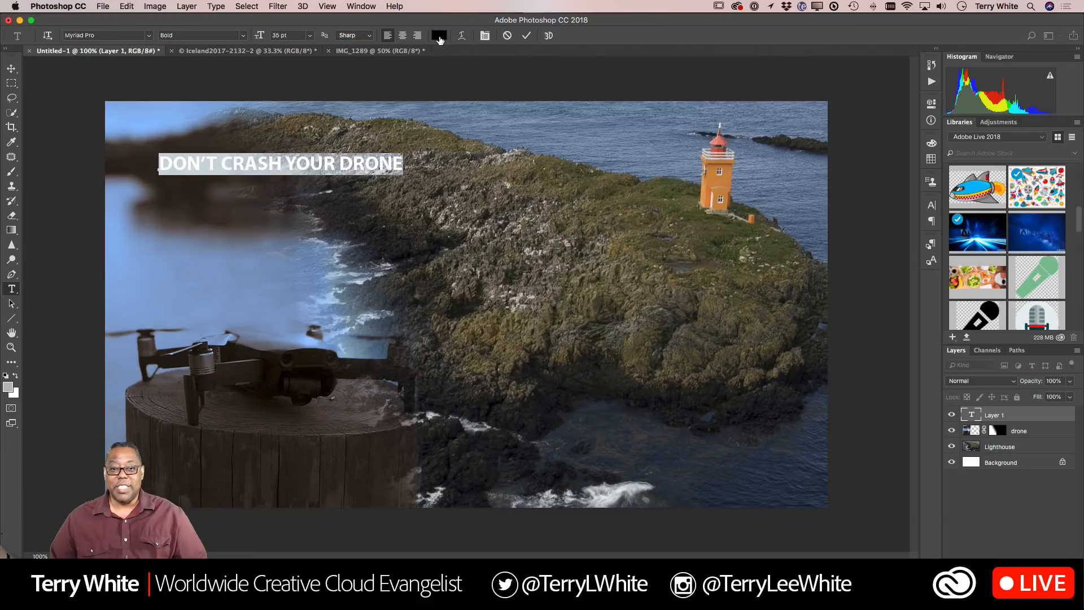
click(440, 36)
text(ffffff)
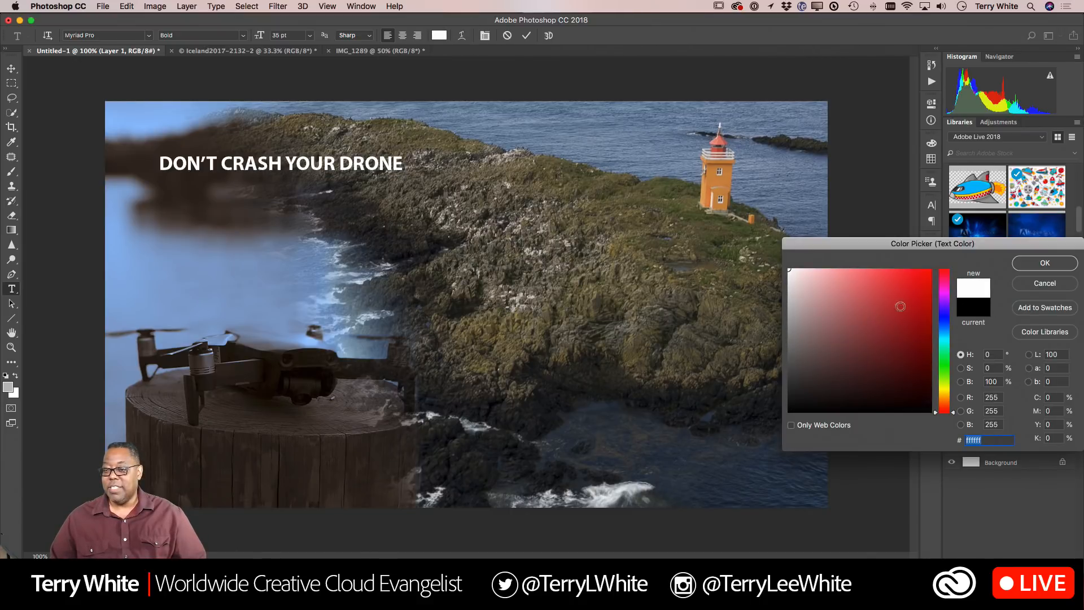
click(1028, 267)
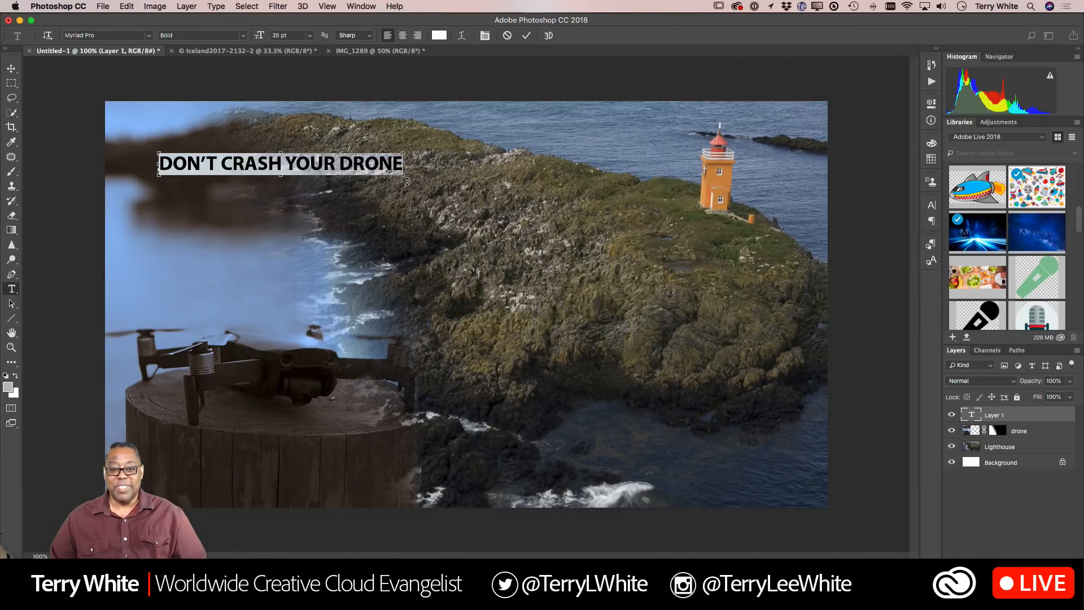
- Enlarge the headline to about 84 pt so it spans from near the canvas's outer edge to the lighthouse
drag(403, 177, 692, 303)
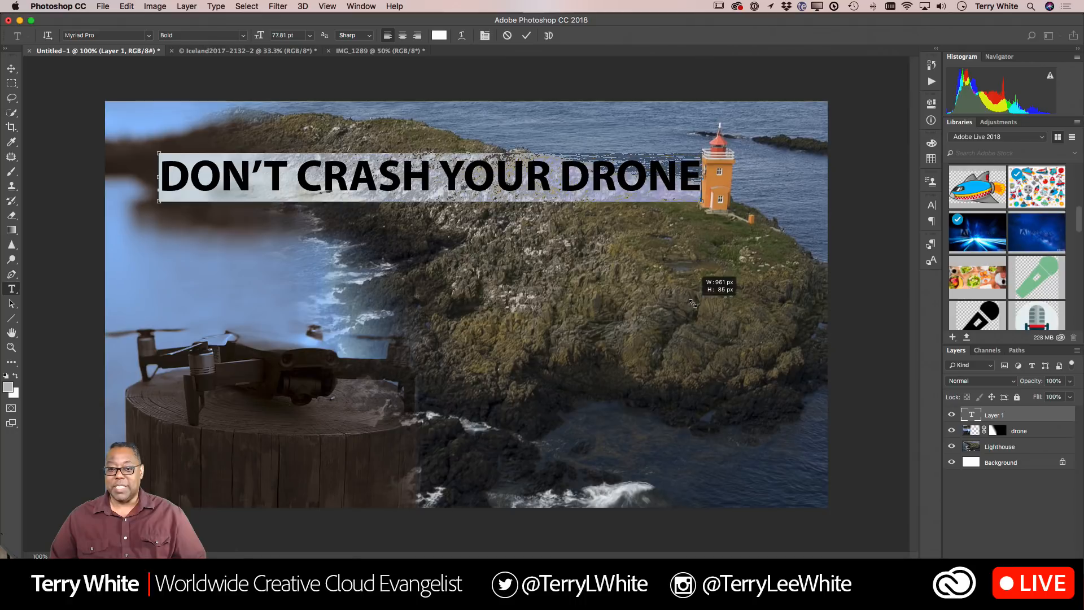
drag(159, 203, 116, 224)
click(526, 35)
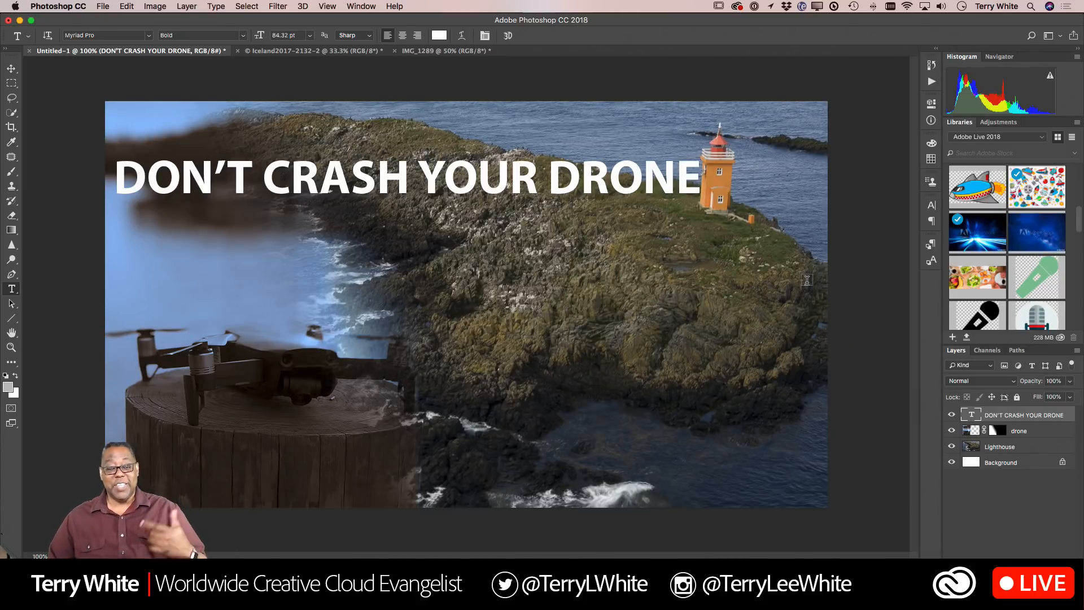
- Add a two-line text reading "7 Tips for" and "The Mavic Air" over the rocky hillside below the headline
click(513, 265)
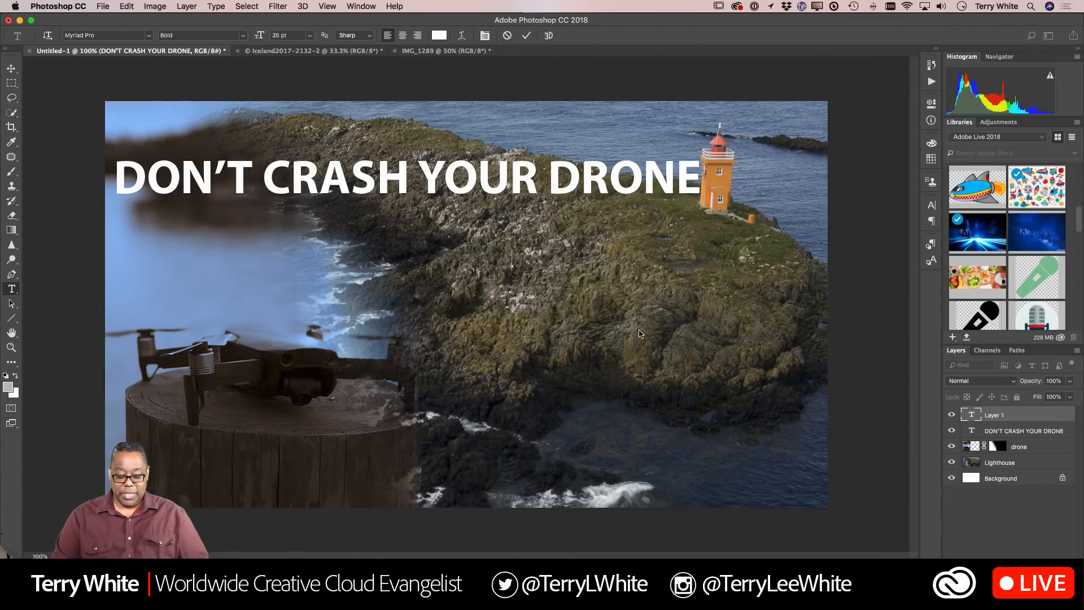
text(7 Tips for The)
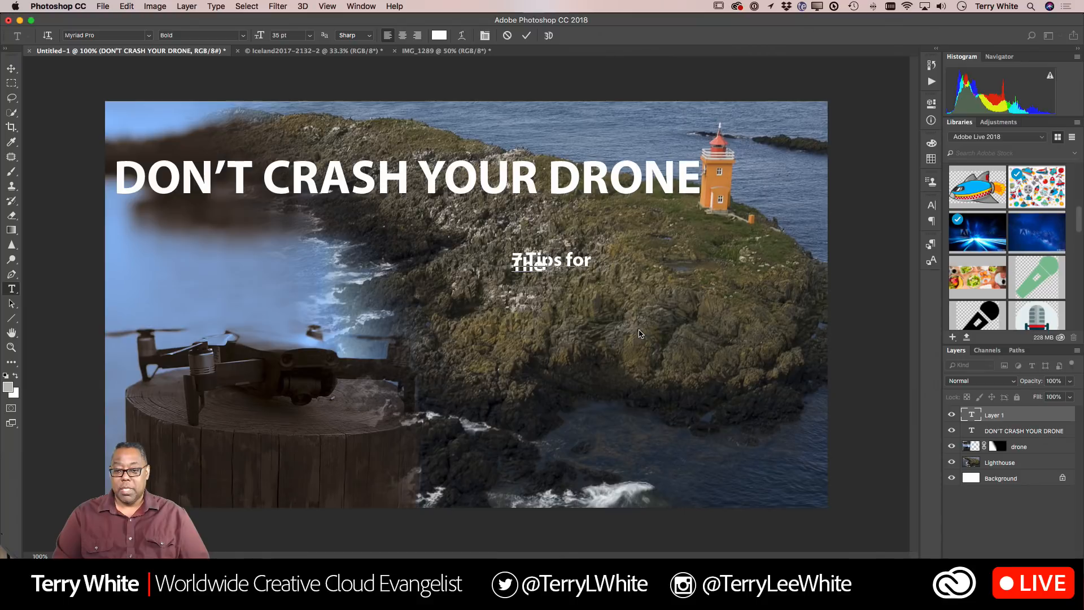
text( Mavic Air)
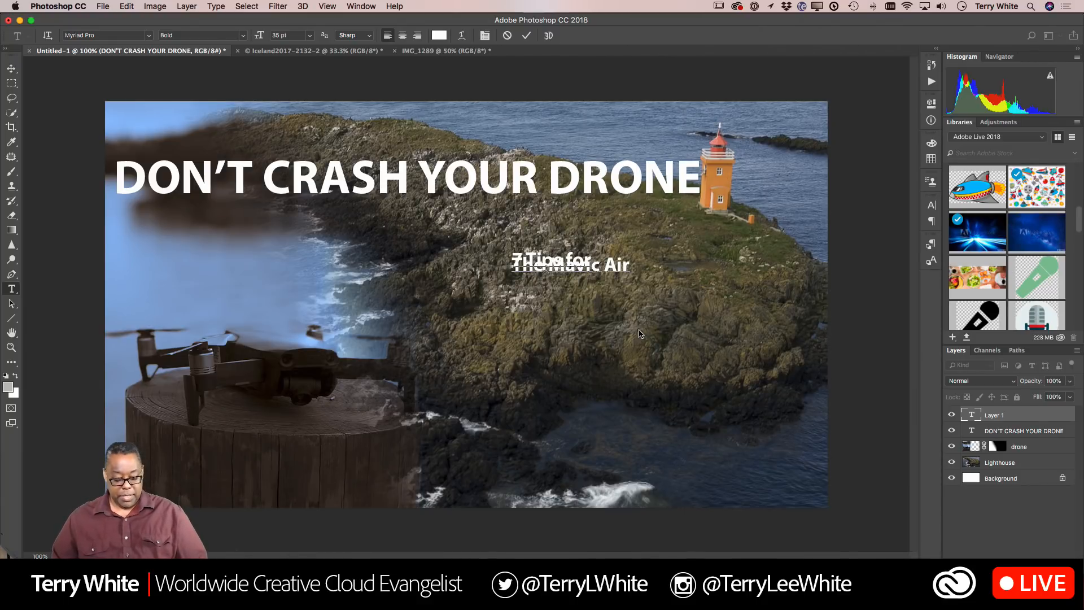
- Increase the leading of the whole two-line tips text until its lines stop overlapping
key(super+a)
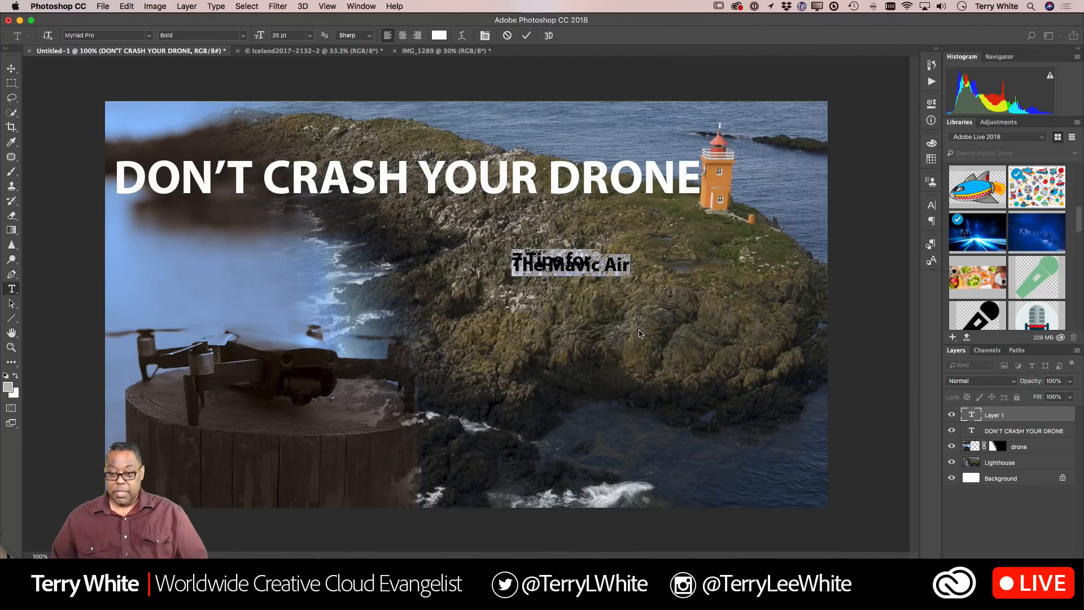
key(alt+Down)
key(alt+Down)
key(alt+Down)
key(alt+Down)
key(alt+Down)
key(alt+Down)
key(alt+Down)
key(alt+Down)
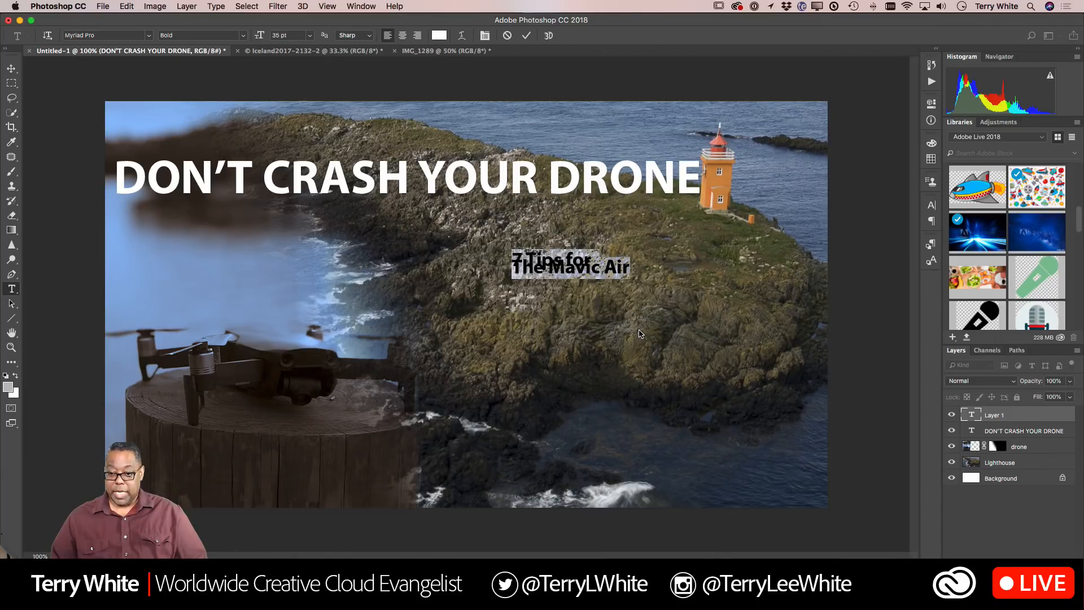
key(alt+Down)
key(alt+Down)
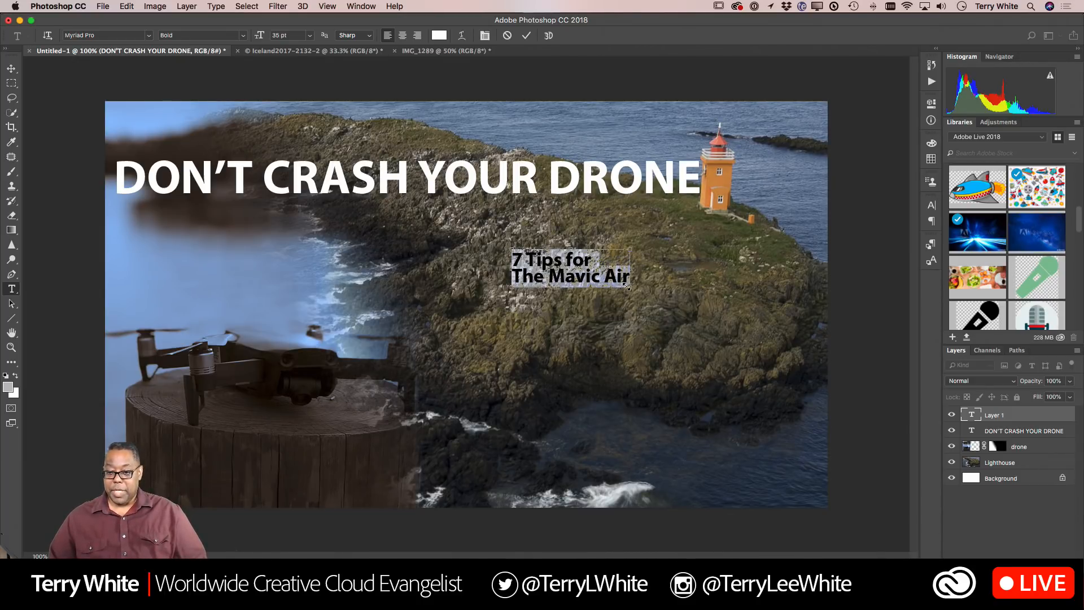
- Enlarge the tips text to about 120 pt, extending it toward the drone, and set its font to FatFrank Heavy
drag(627, 286, 818, 349)
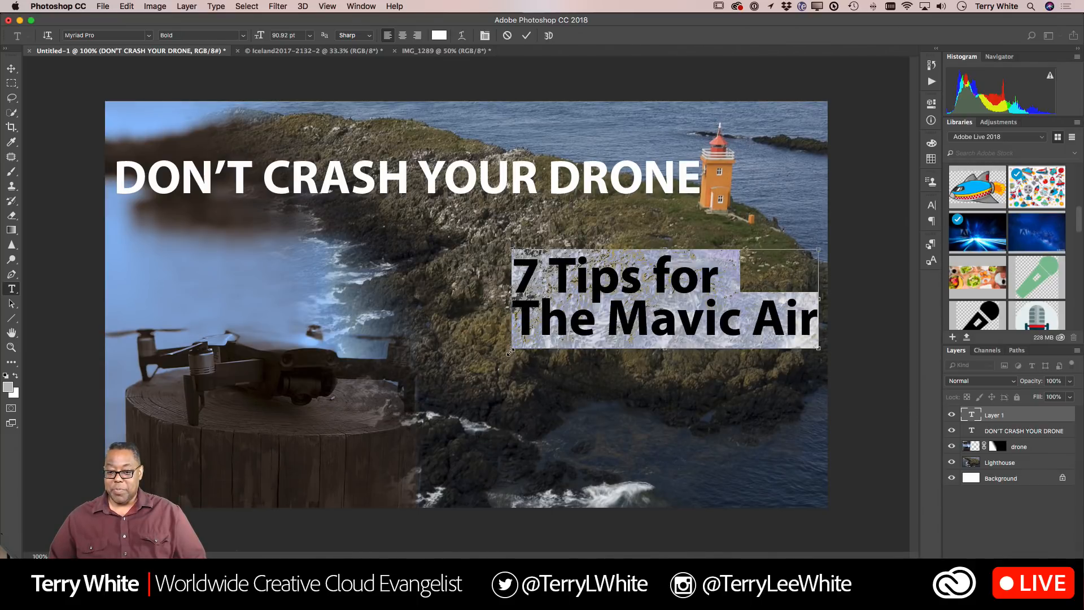
drag(511, 349, 421, 401)
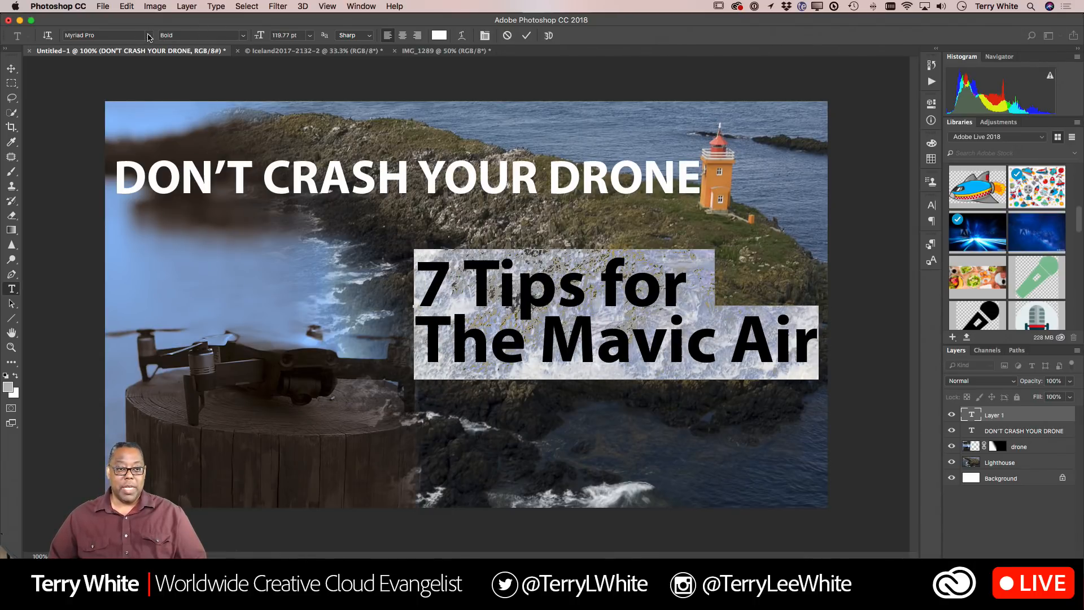
click(149, 35)
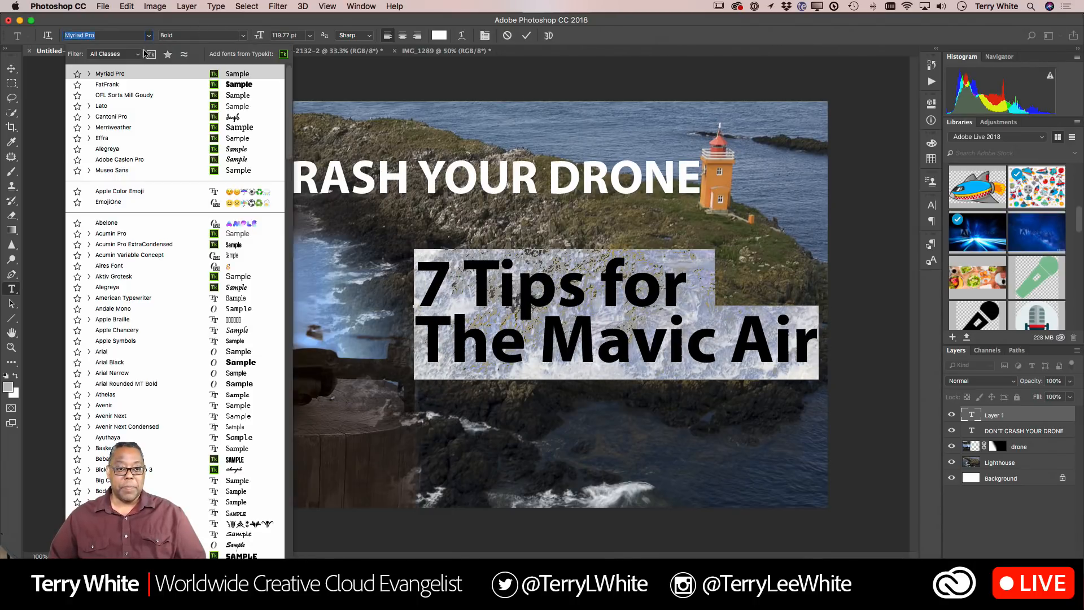
click(145, 84)
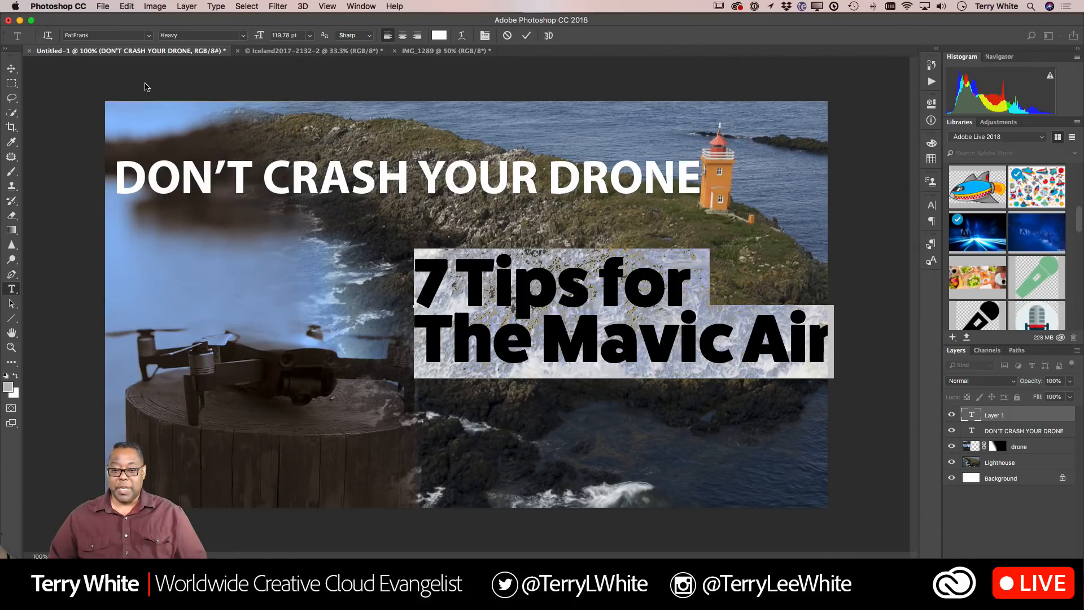
click(525, 36)
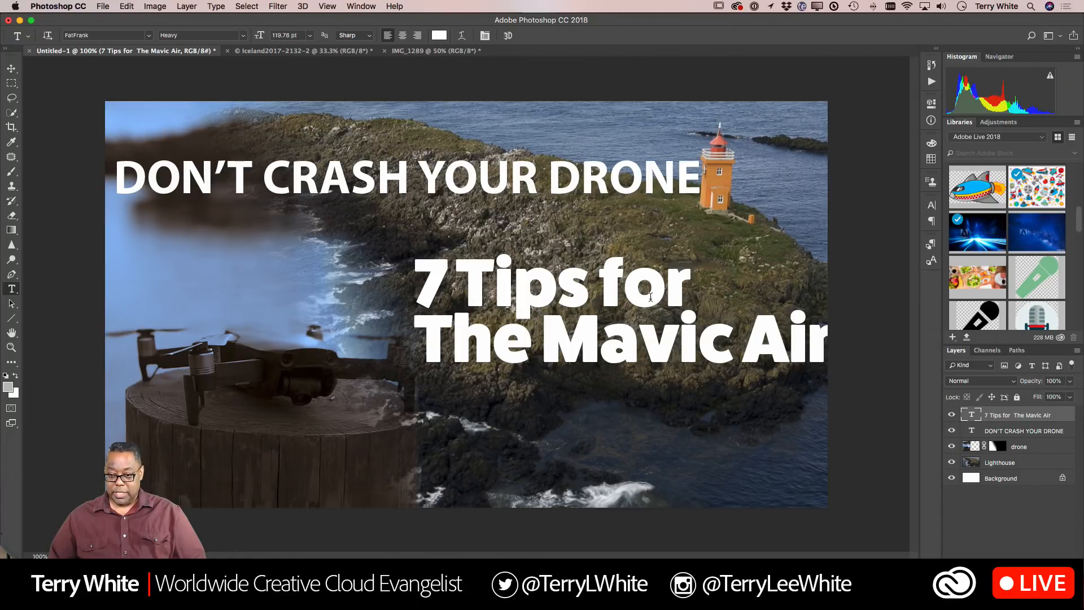
- Reword the tips text to read "7 Tips for the" on the first line and "Mavic Air" on the second
click(684, 290)
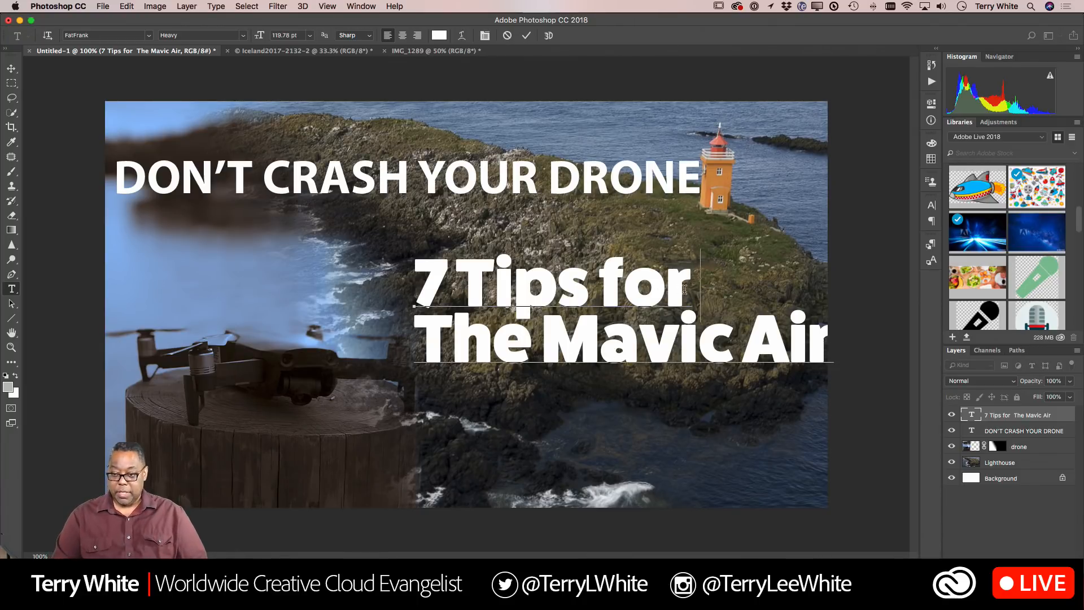
text(the)
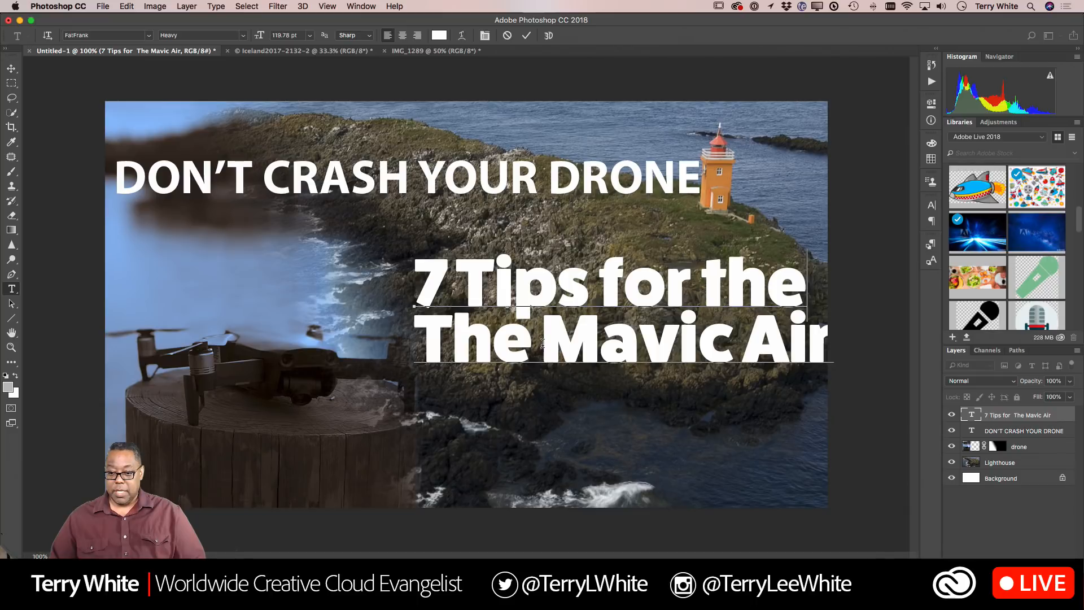
drag(541, 341, 420, 347)
key(BackSpace)
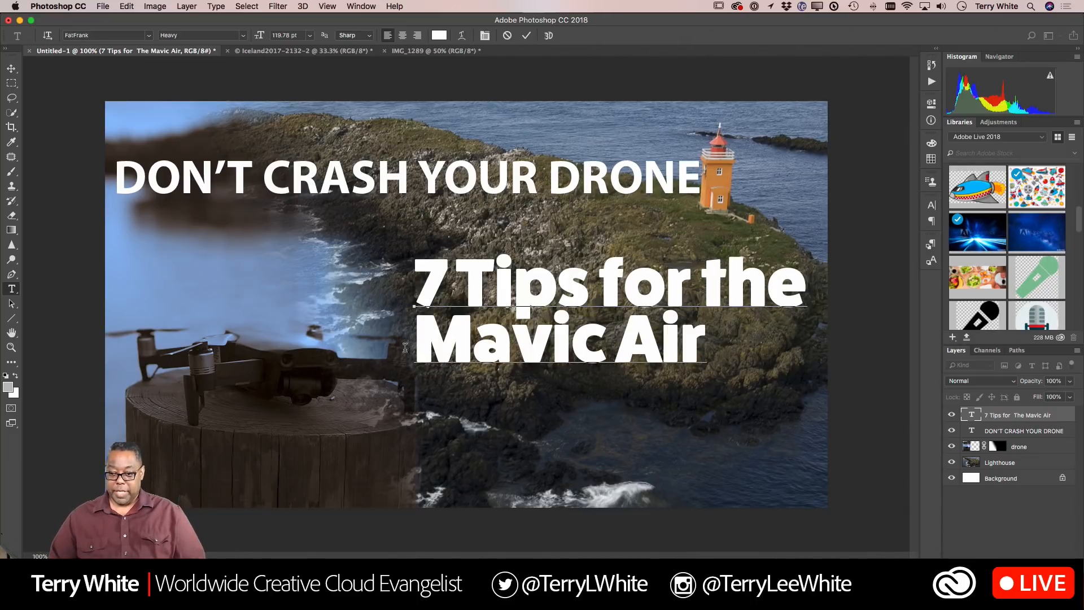
- Widen the tips text's line spacing slightly and move the text down so it starts beside the drone
key(alt+Down)
key(alt+Down)
key(alt+Down)
key(alt+Down)
key(alt+Down)
key(alt+Down)
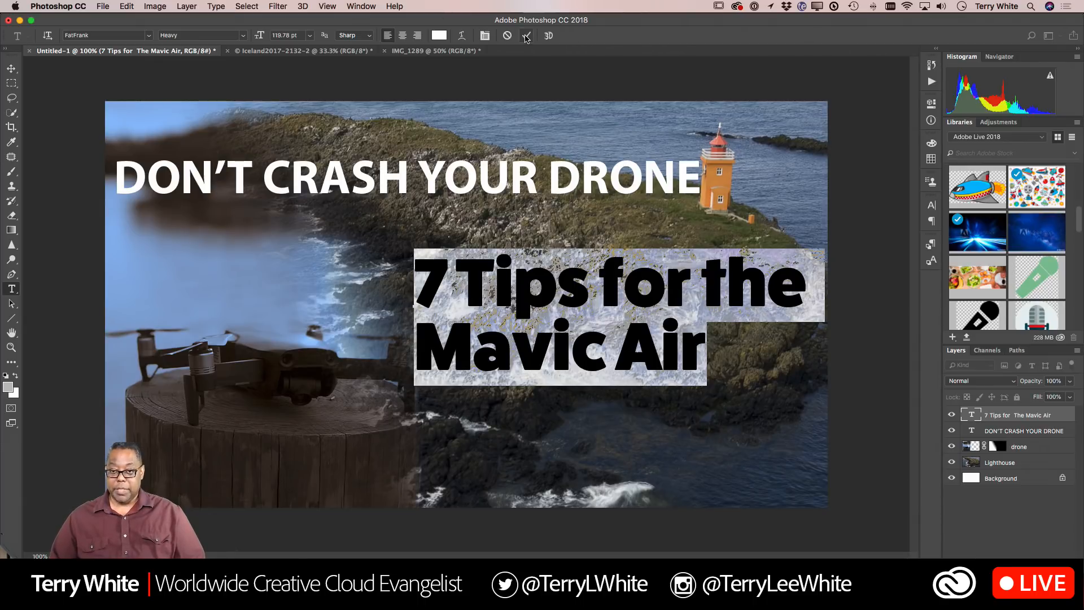
click(526, 35)
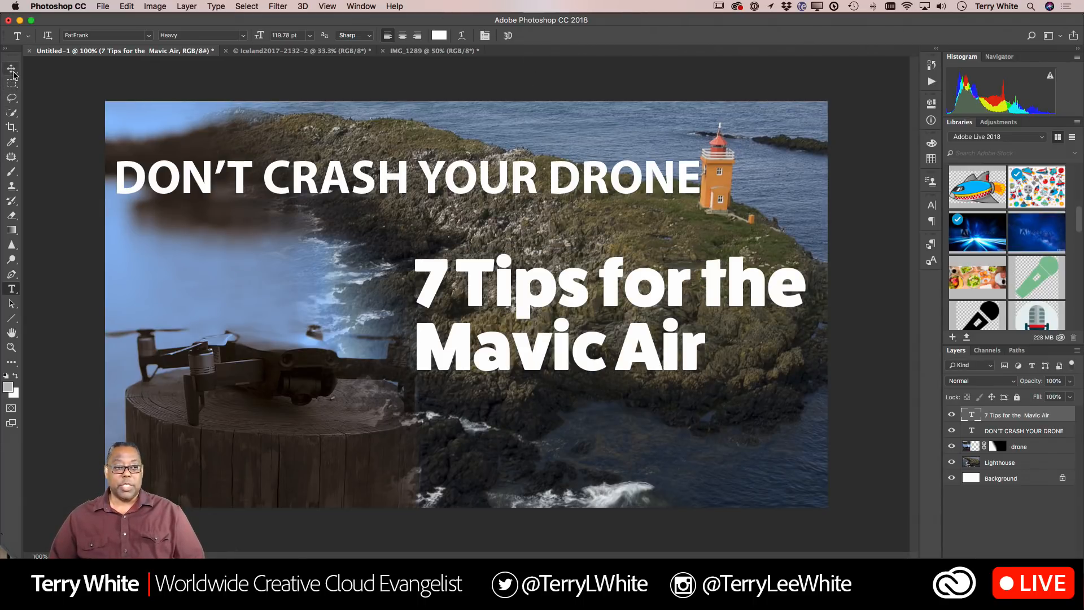
click(11, 69)
drag(467, 353, 465, 415)
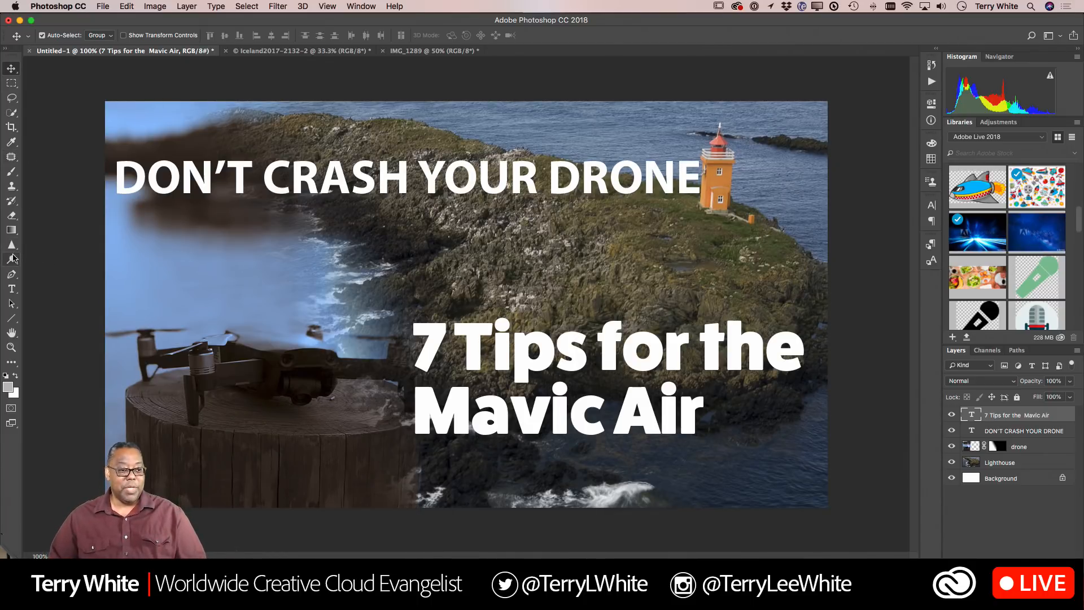
- Recolor only the headline words "YOUR DRONE", trying colors sampled from the photos and settling on the lighthouse wall's orange, cd8942
click(11, 288)
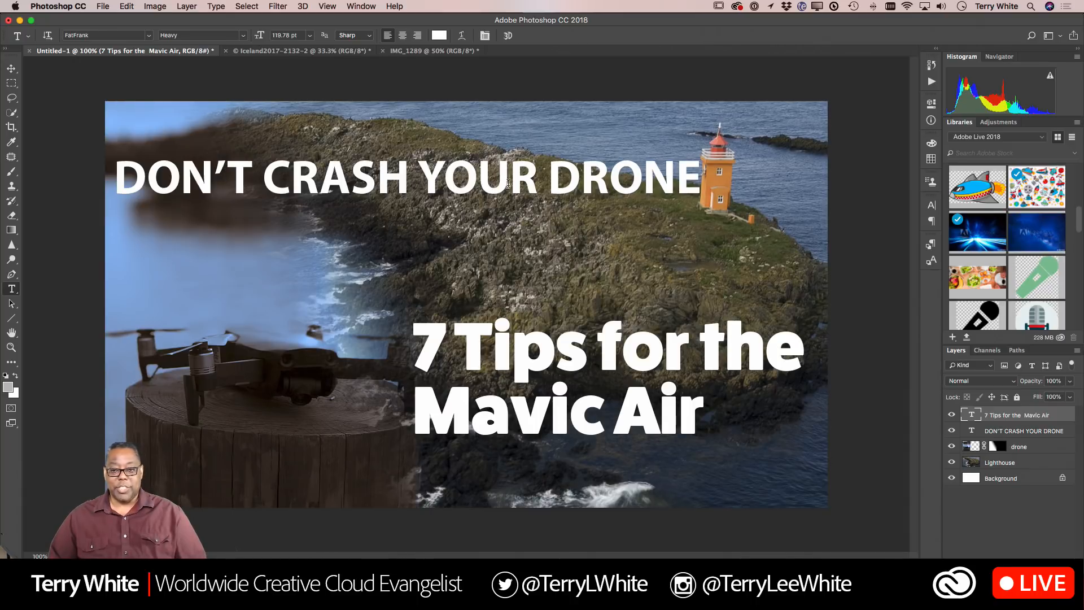
drag(417, 179, 719, 201)
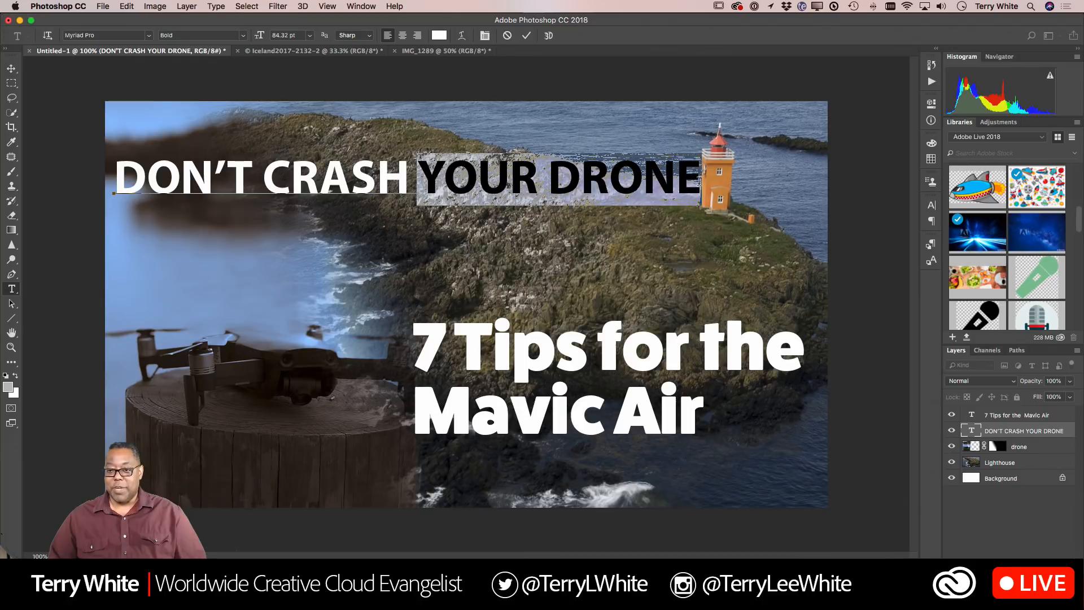
click(439, 35)
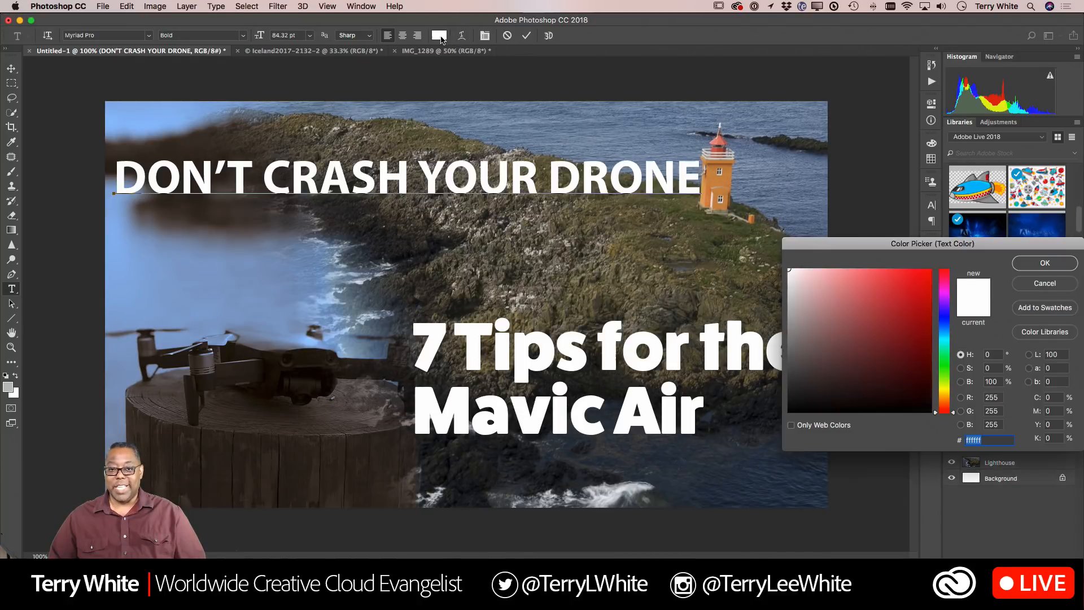
click(731, 167)
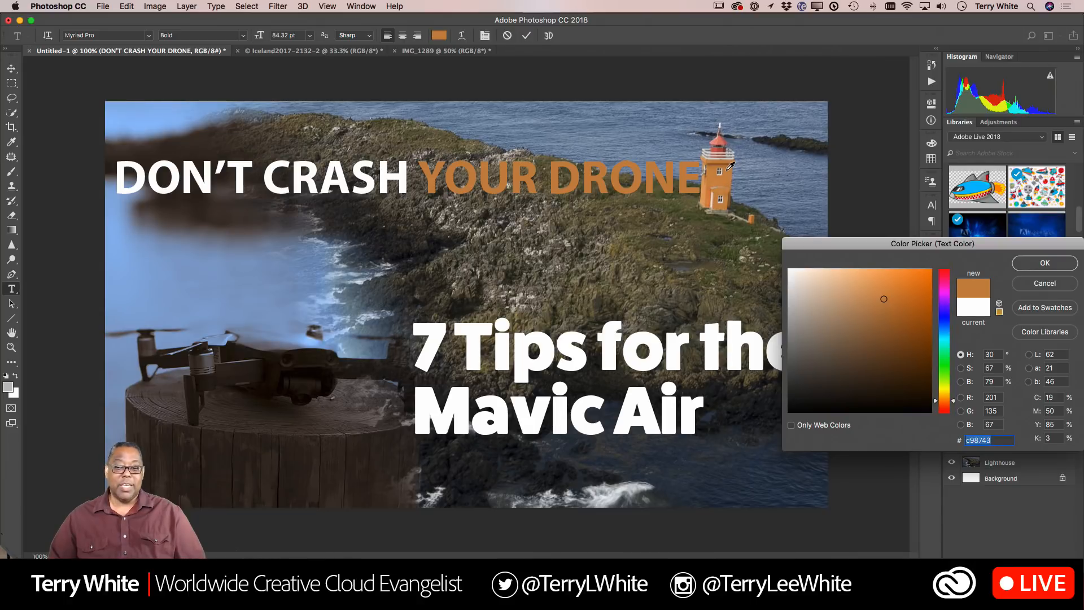
click(719, 141)
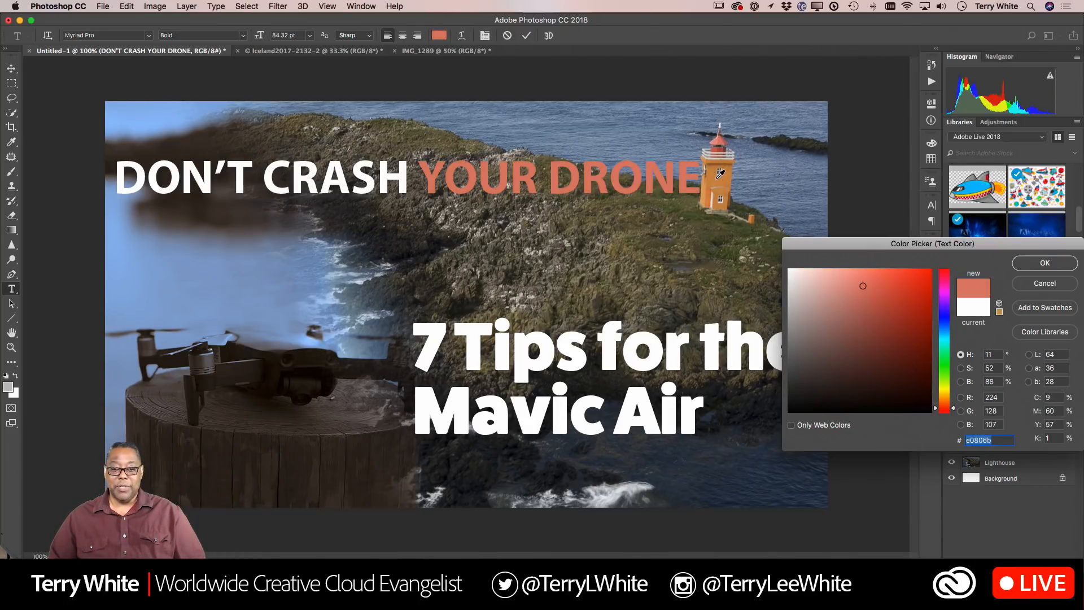
click(626, 247)
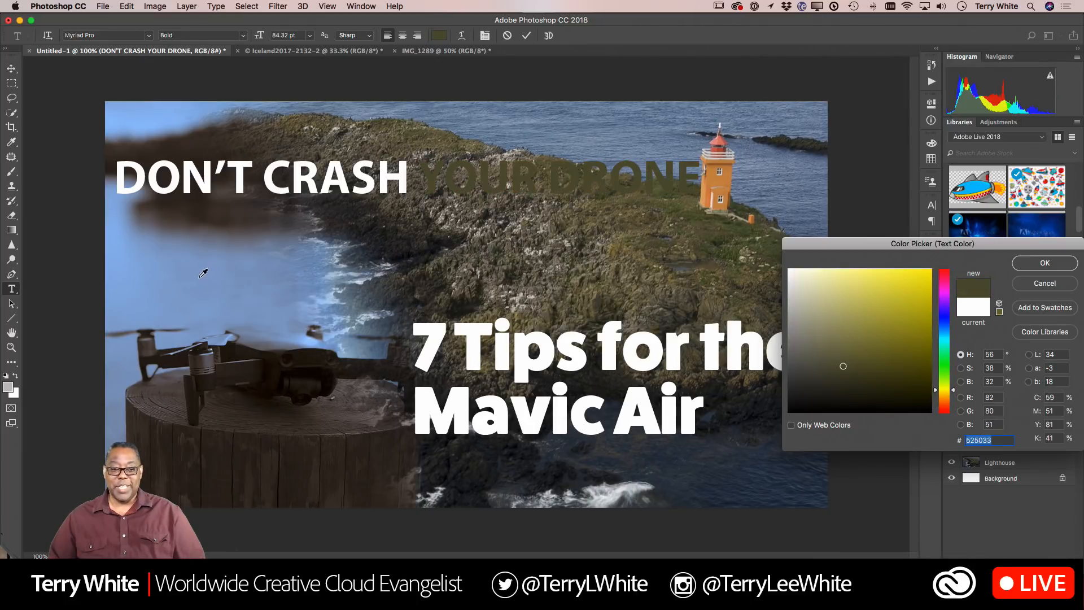
click(199, 276)
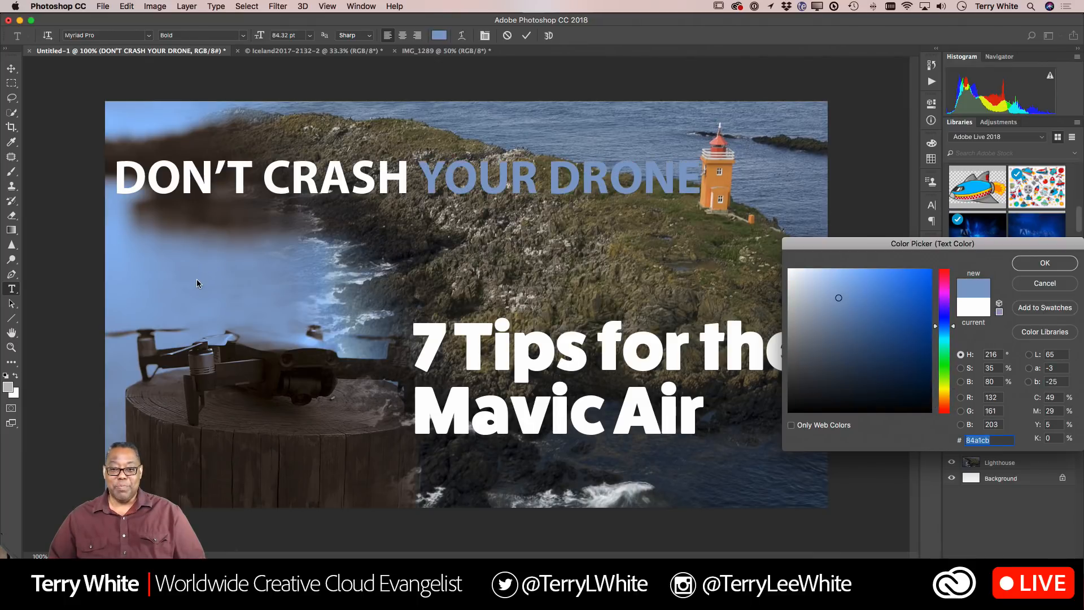
click(712, 176)
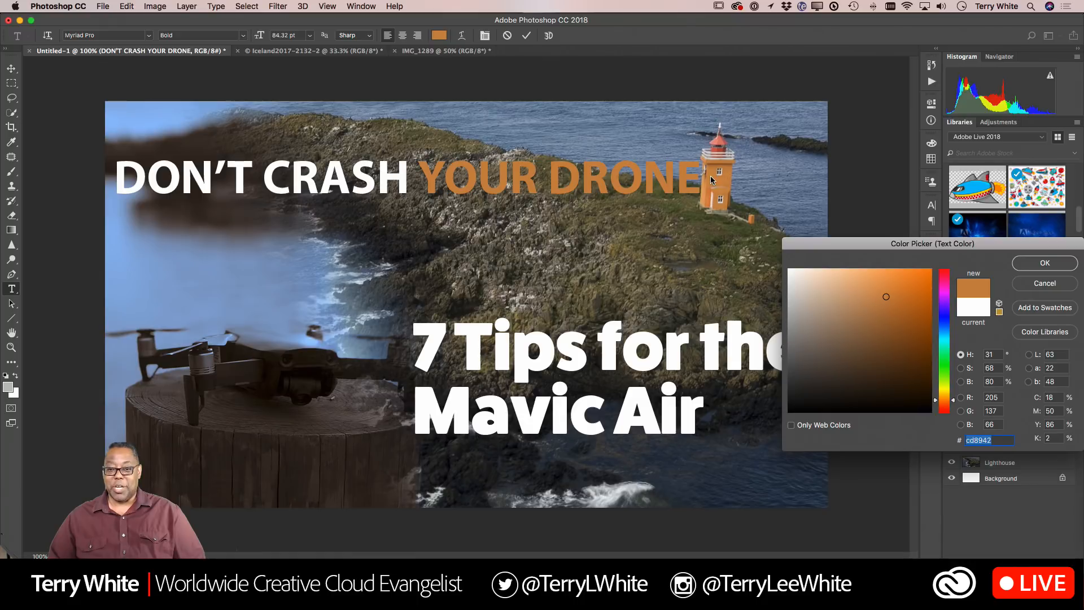